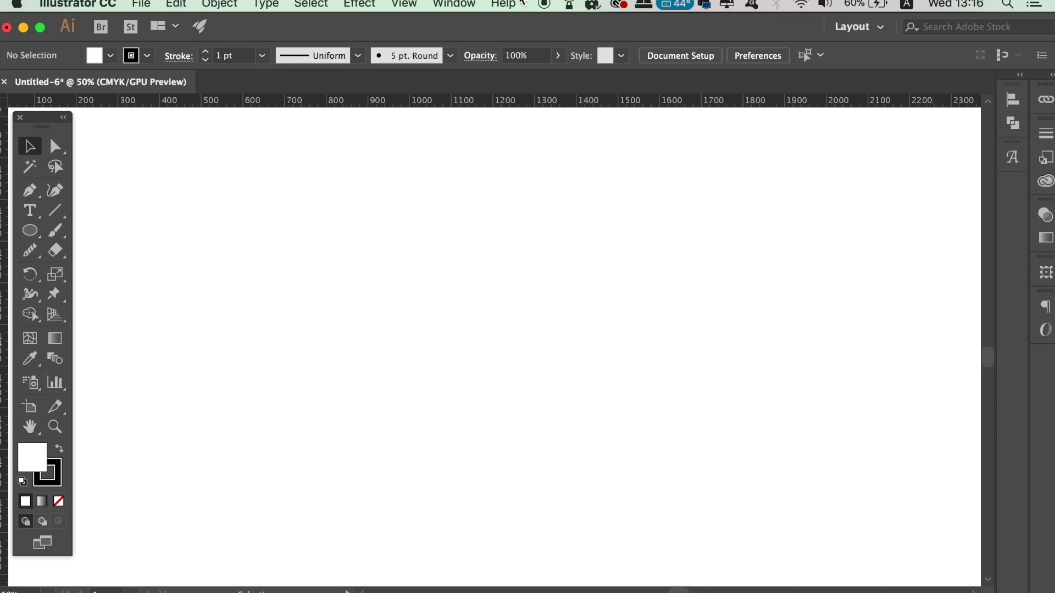
# Step: Show the Pathfinder panel and set the Ellipse tool to black fill, no stroke
pyautogui.click(452, 6)
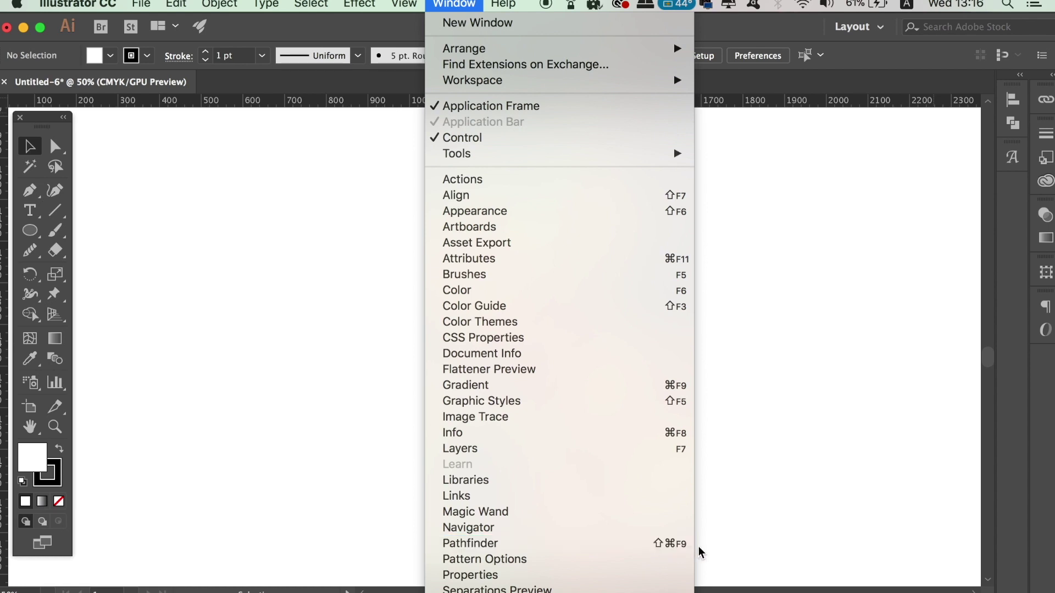
pyautogui.click(796, 482)
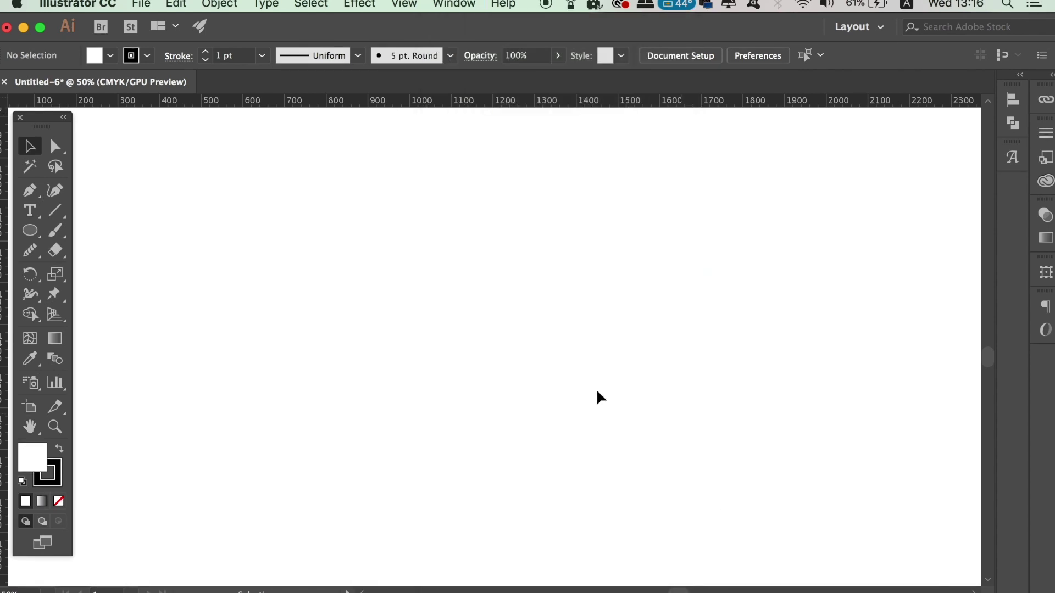
pyautogui.click(1013, 123)
pyautogui.press('l')
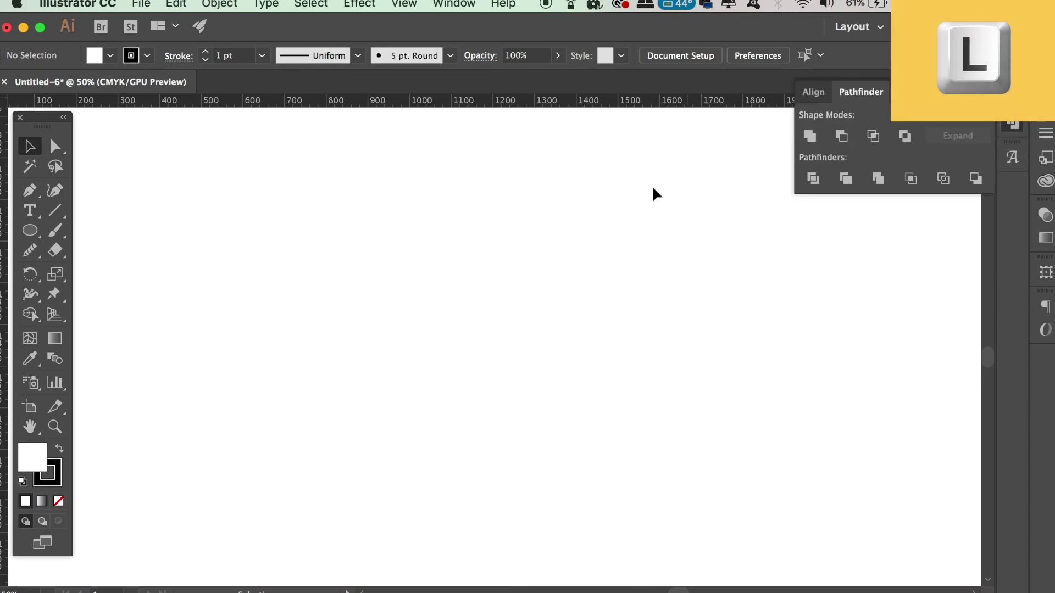
pyautogui.click(528, 237)
pyautogui.press('l')
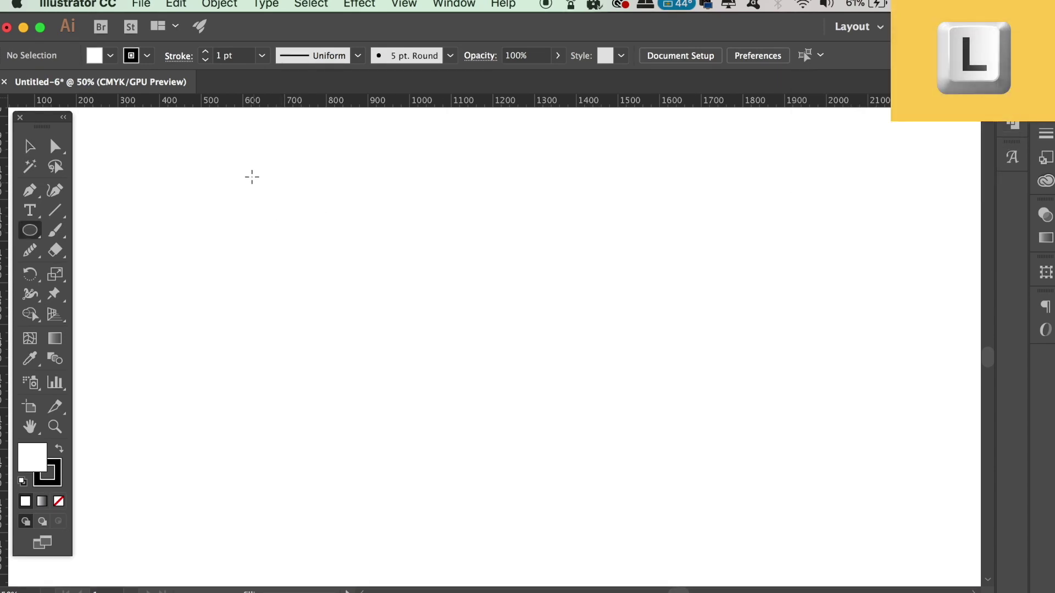
pyautogui.click(60, 449)
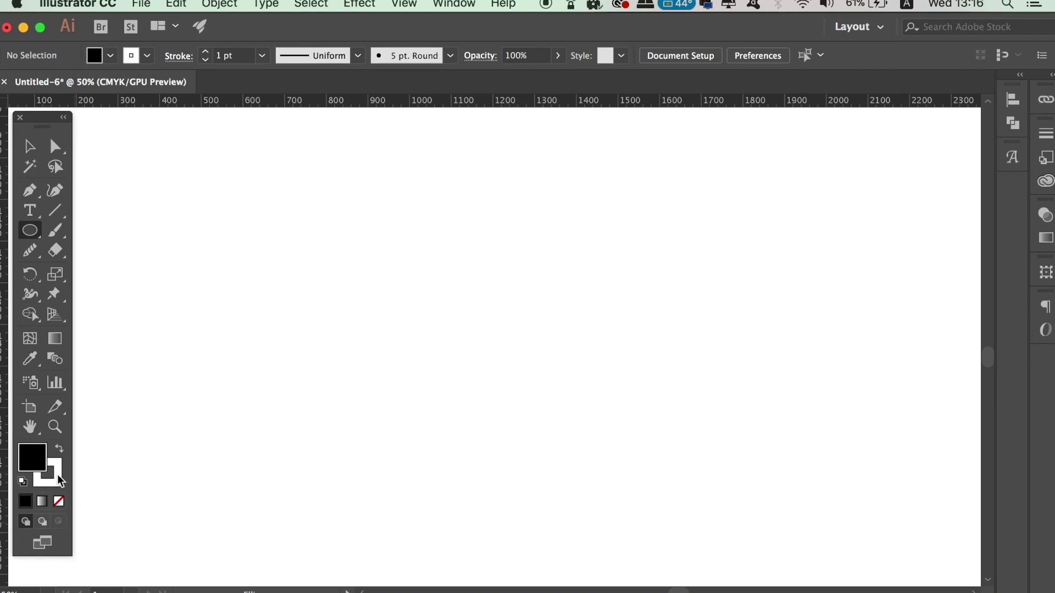
pyautogui.click(54, 479)
pyautogui.click(59, 501)
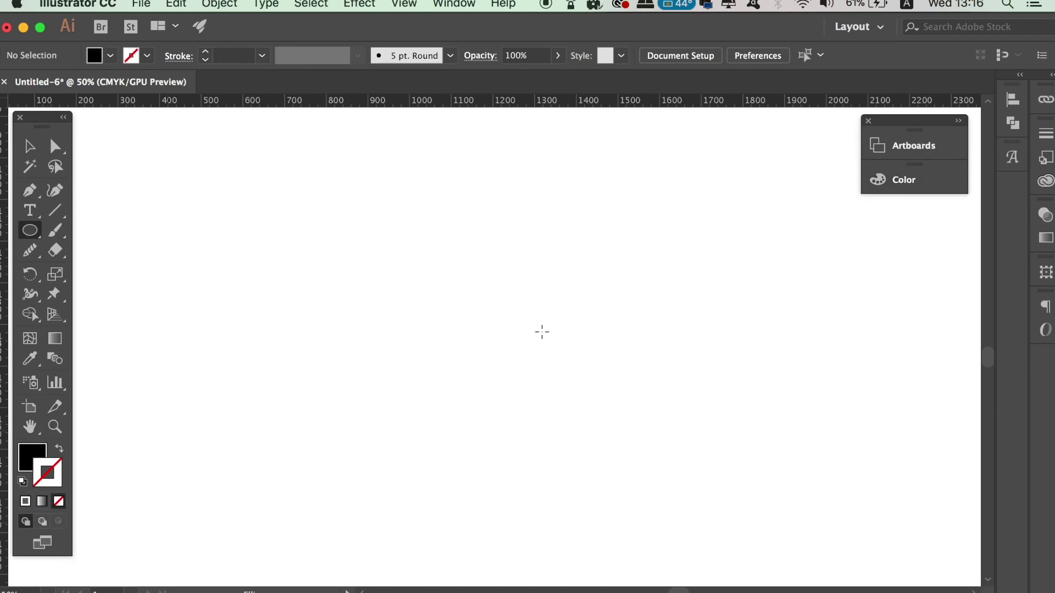
# Step: Draw a perfect black circle and move it toward the artboard centre
pyautogui.click(31, 463)
pyautogui.moveTo(235, 211)
pyautogui.mouseDown()
pyautogui.moveTo(373, 294)
pyautogui.moveTo(402, 297)
pyautogui.mouseUp()
pyautogui.press('v')
pyautogui.click(525, 245)
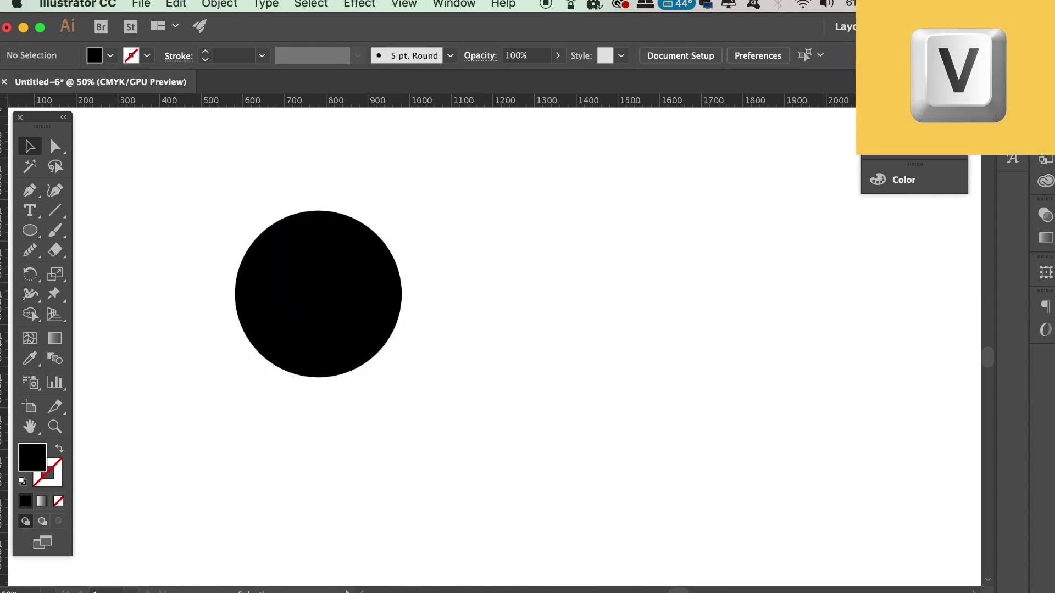
pyautogui.moveTo(313, 310); pyautogui.dragTo(403, 297)
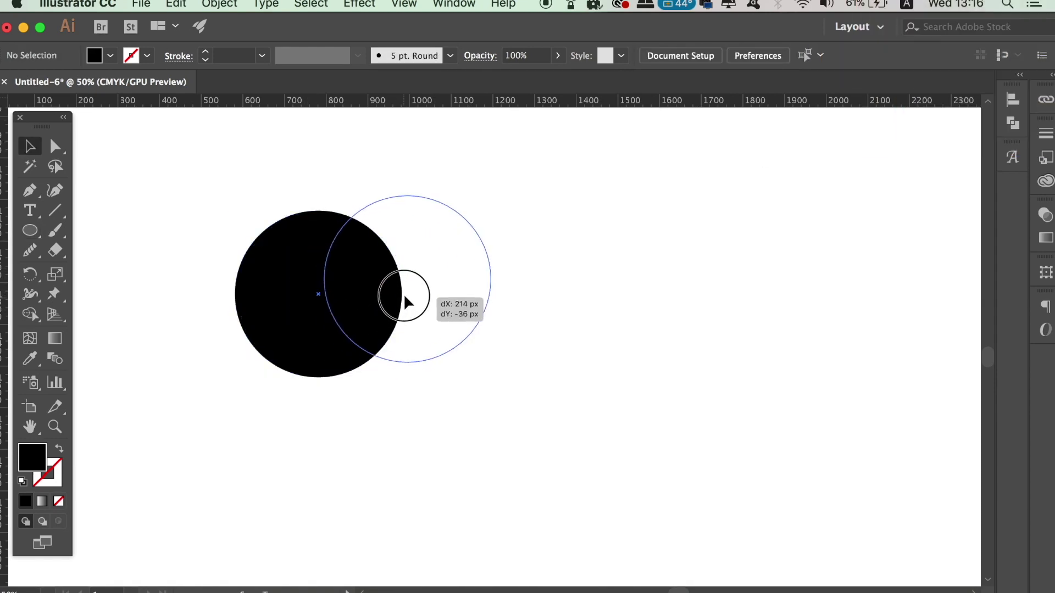
pyautogui.click(584, 327)
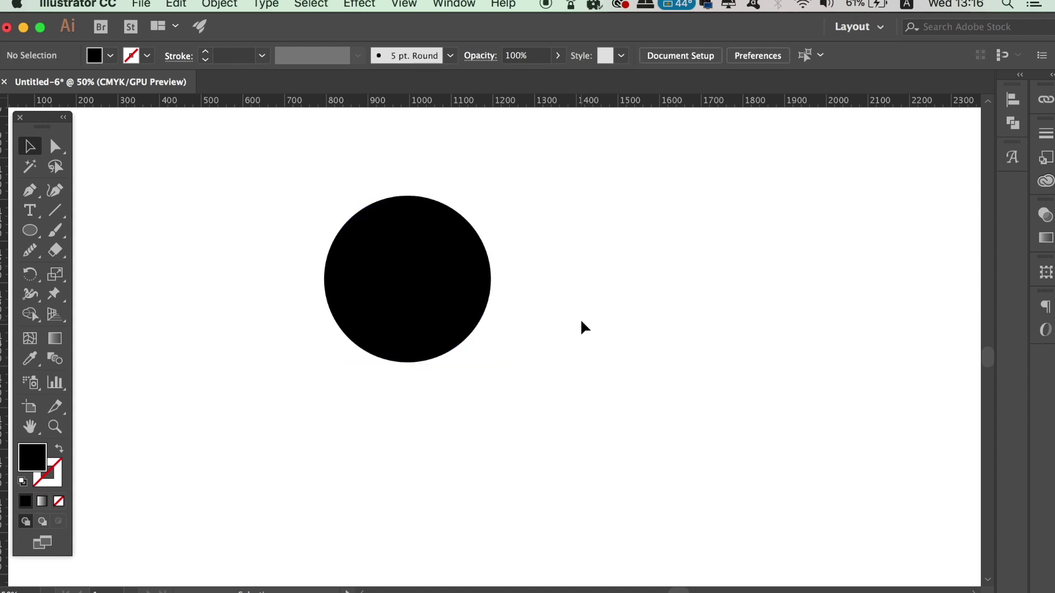
# Step: Draw a small square to the right of the circle
pyautogui.press('m')
pyautogui.press('m')
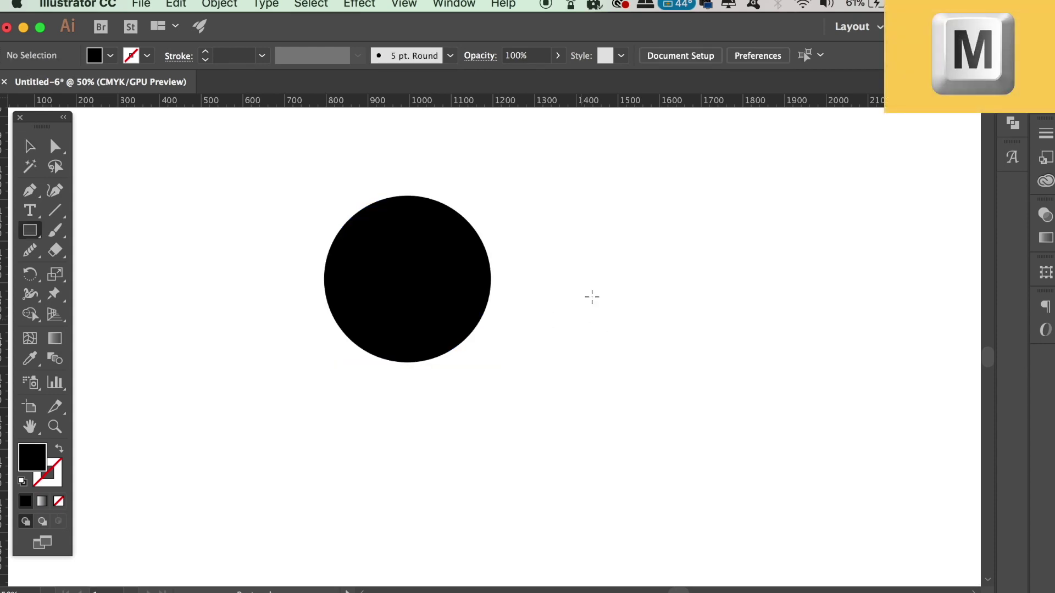
pyautogui.moveTo(540, 186); pyautogui.dragTo(615, 261)
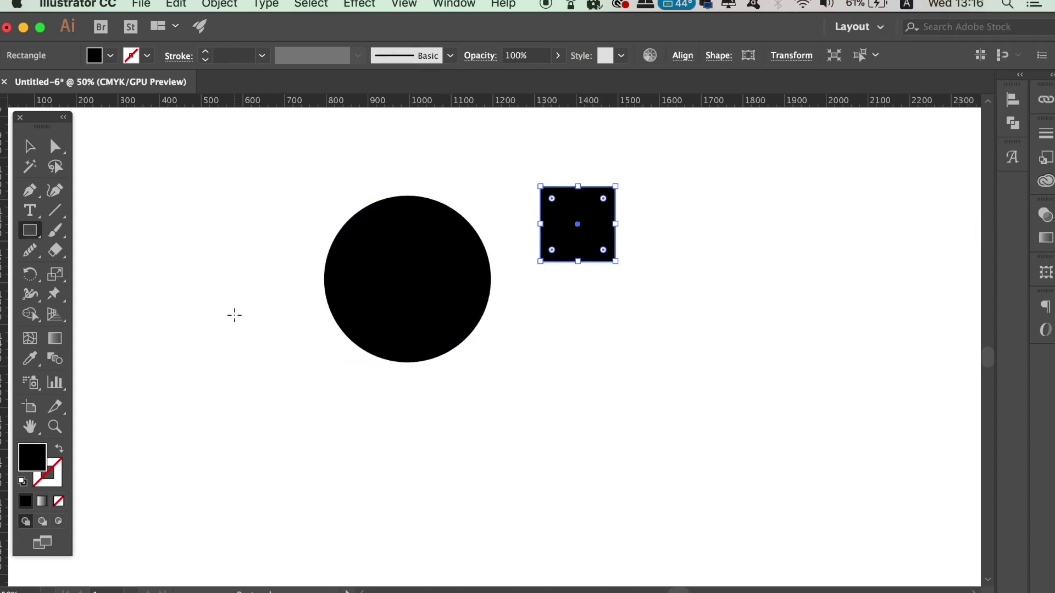
pyautogui.press('v')
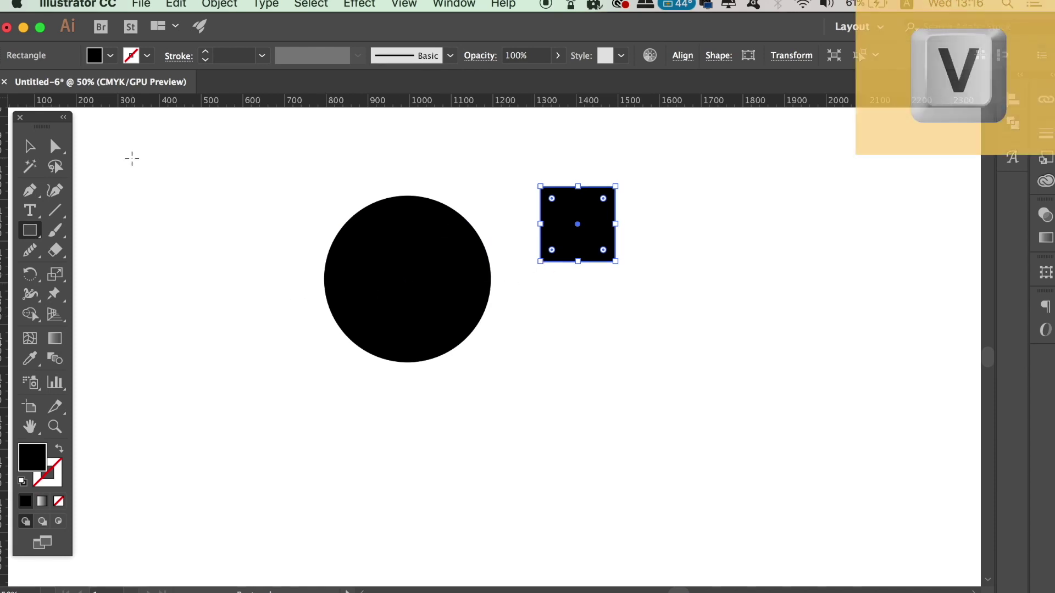
# Step: Recolour the square purple and move it onto the black circle
pyautogui.doubleClick(33, 460)
pyautogui.click(881, 312)
pyautogui.click(809, 302)
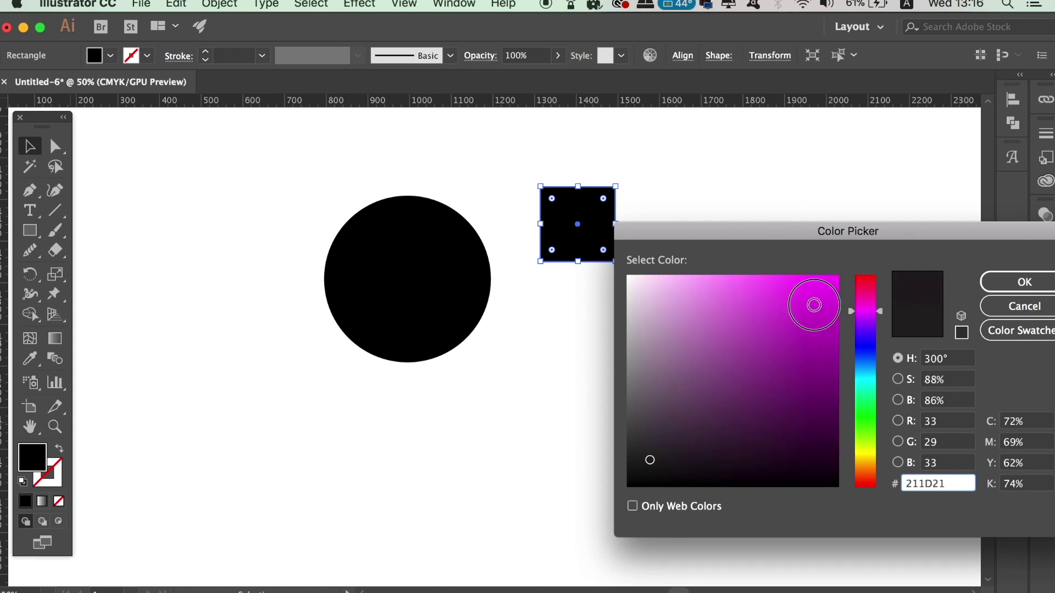
pyautogui.click(1020, 282)
pyautogui.moveTo(600, 246); pyautogui.dragTo(431, 299)
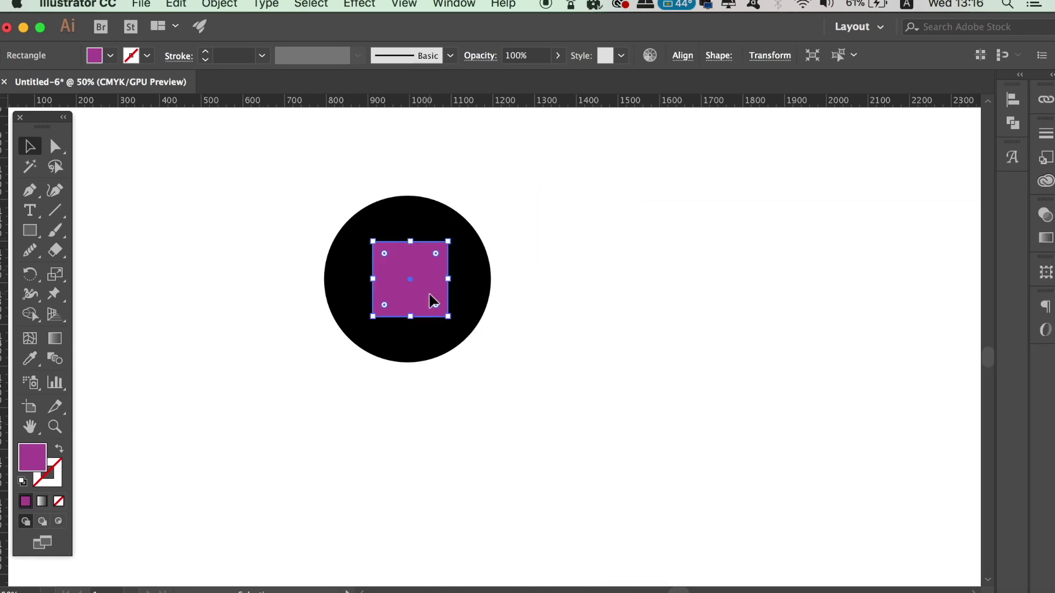
# Step: Select the circle and square together and apply Pathfinder Minus Front
pyautogui.click(657, 330)
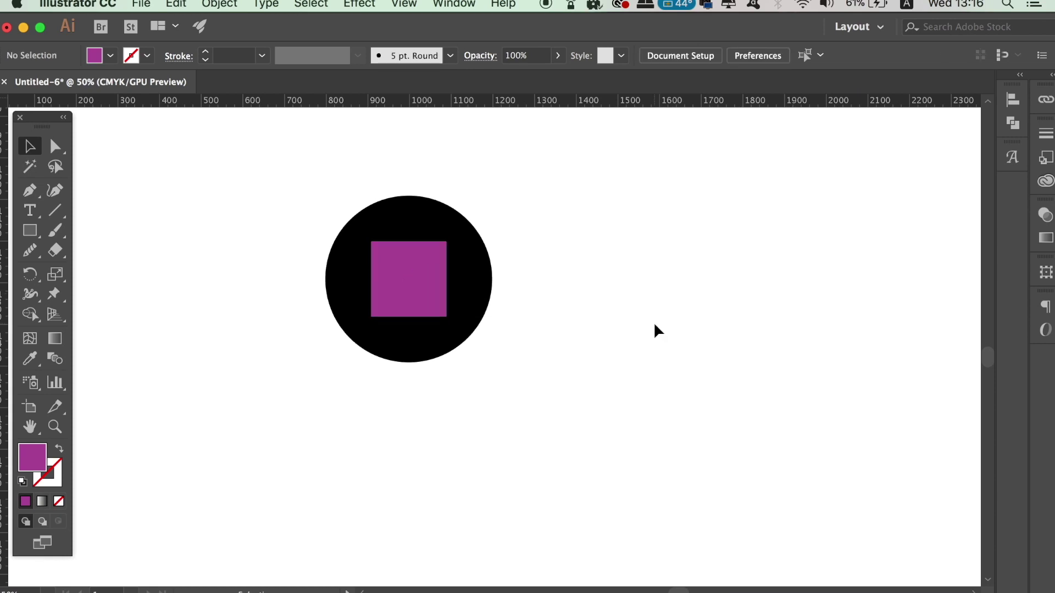
pyautogui.click(434, 278)
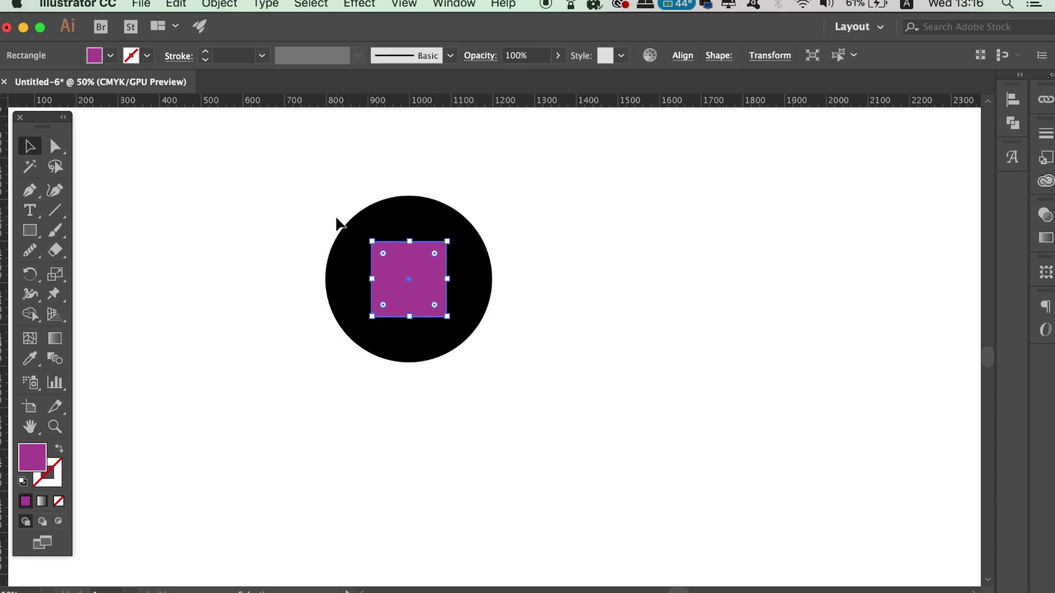
pyautogui.click(337, 222)
pyautogui.moveTo(273, 160); pyautogui.dragTo(405, 264)
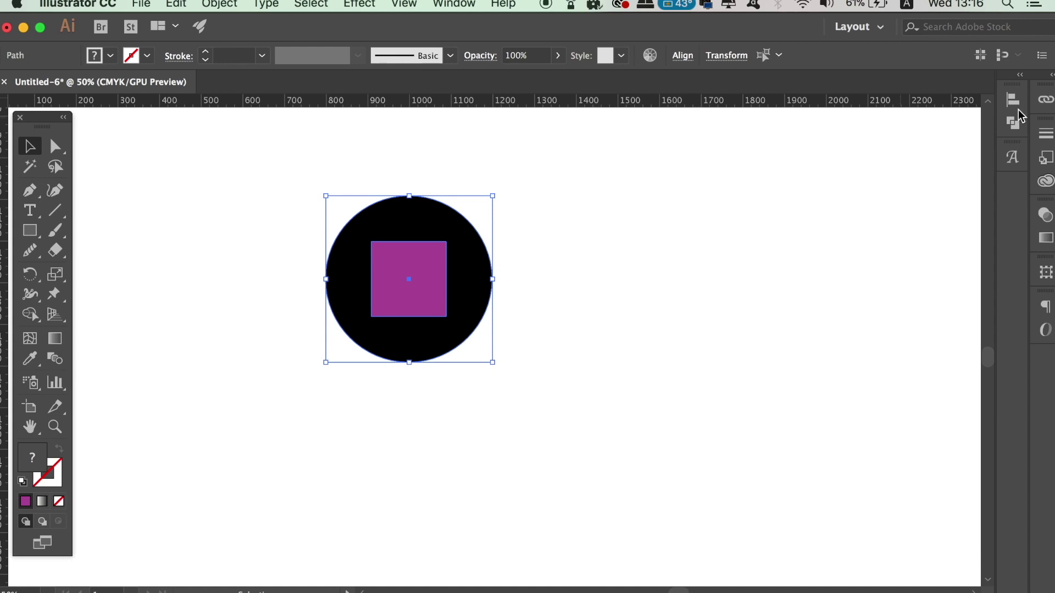
pyautogui.click(1013, 123)
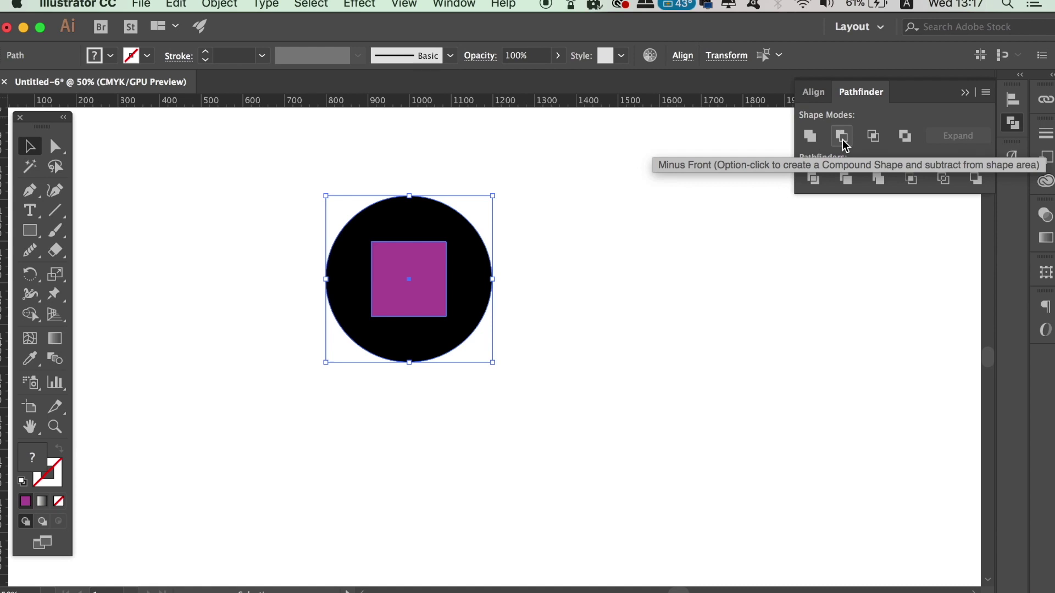
pyautogui.click(843, 143)
# Step: Zoom out and move the holed circle to the artboard's left edge
pyautogui.click(595, 266)
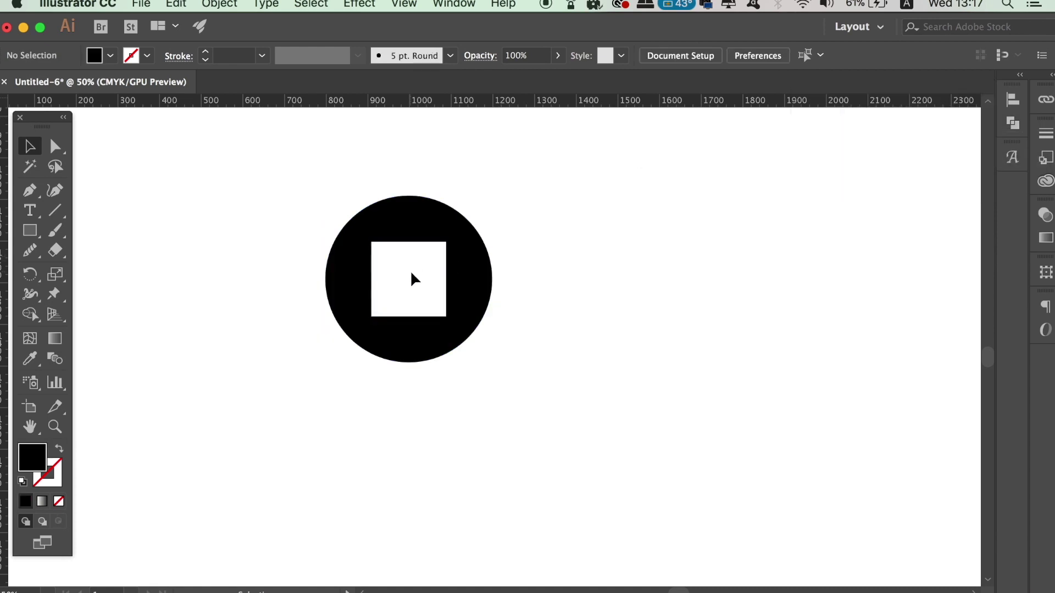
pyautogui.moveTo(455, 276); pyautogui.dragTo(572, 281)
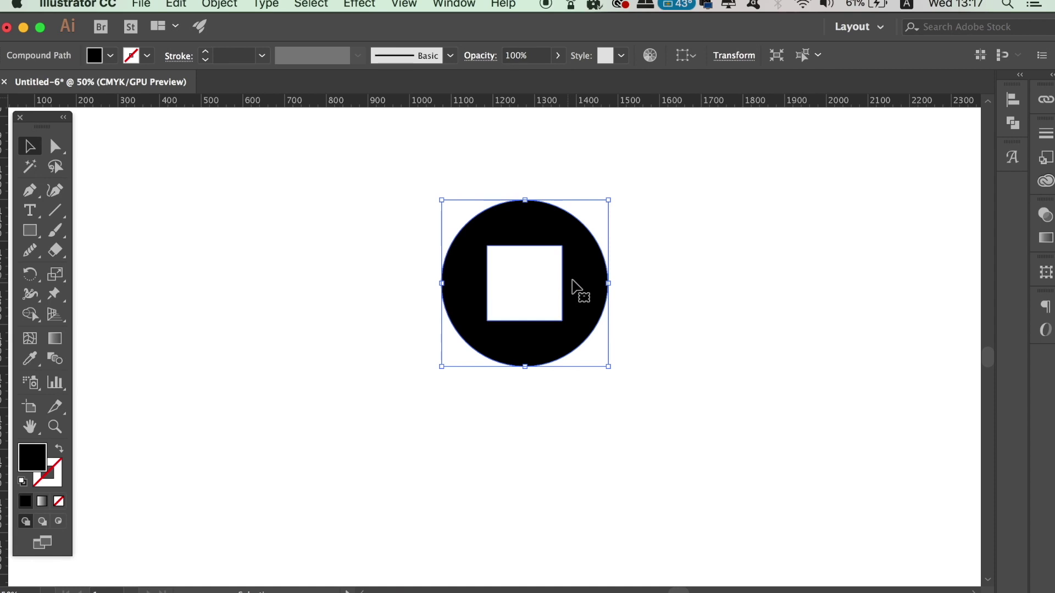
pyautogui.hotkey('ctrl', '-')
pyautogui.moveTo(522, 315); pyautogui.dragTo(163, 239)
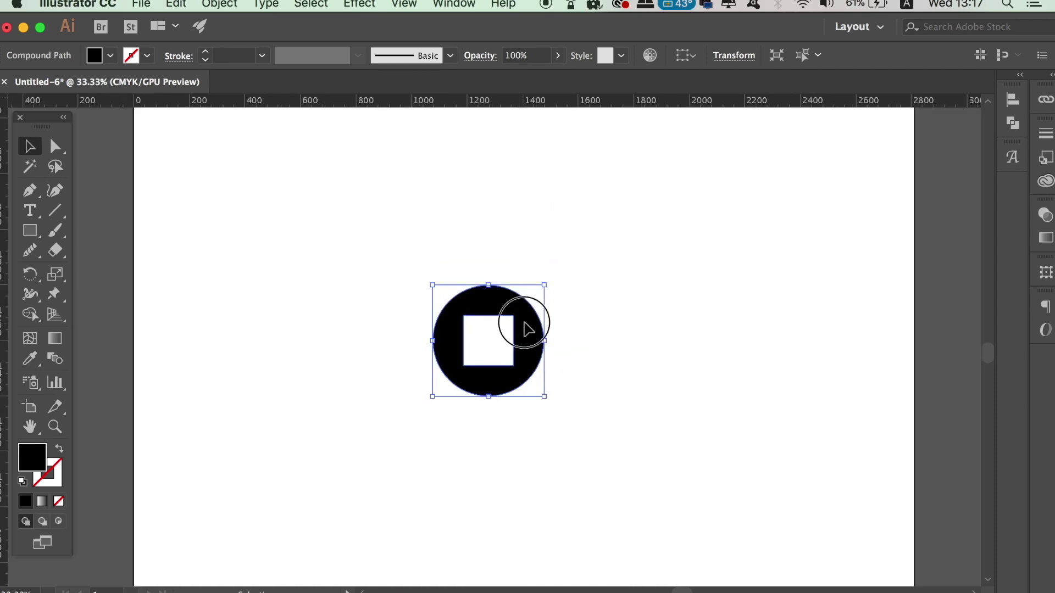
# Step: Knock the Satori Graphics lettering out of the left purple circle with Minus Front
pyautogui.click(280, 273)
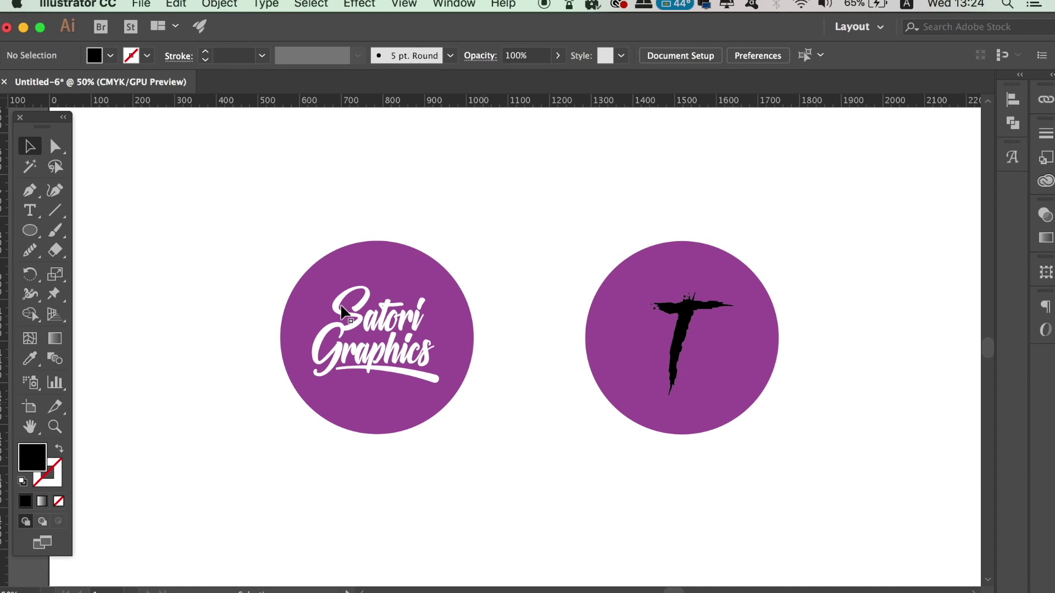
pyautogui.click(374, 353)
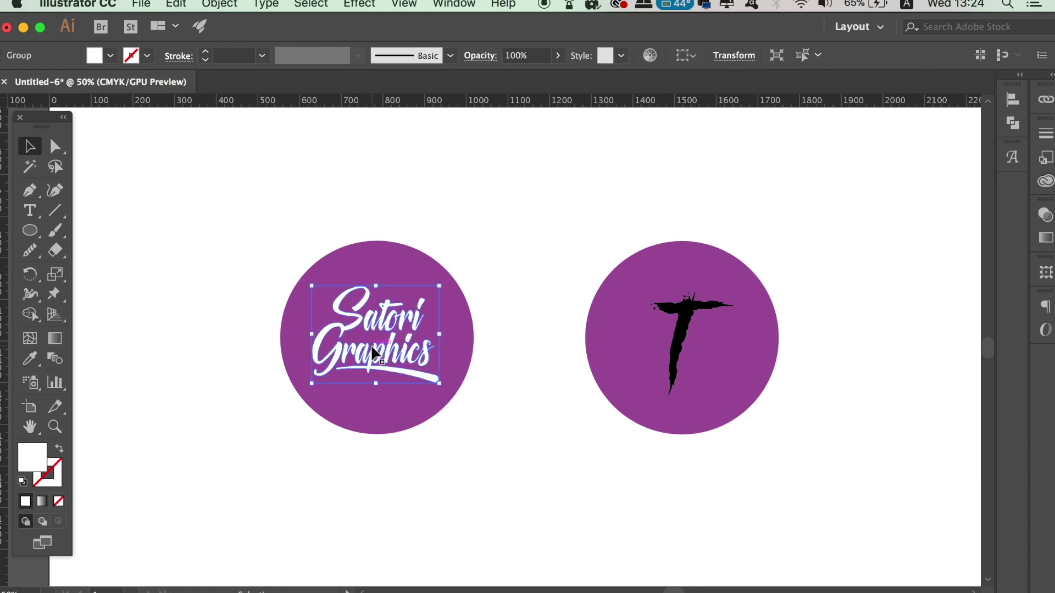
pyautogui.click(1012, 124)
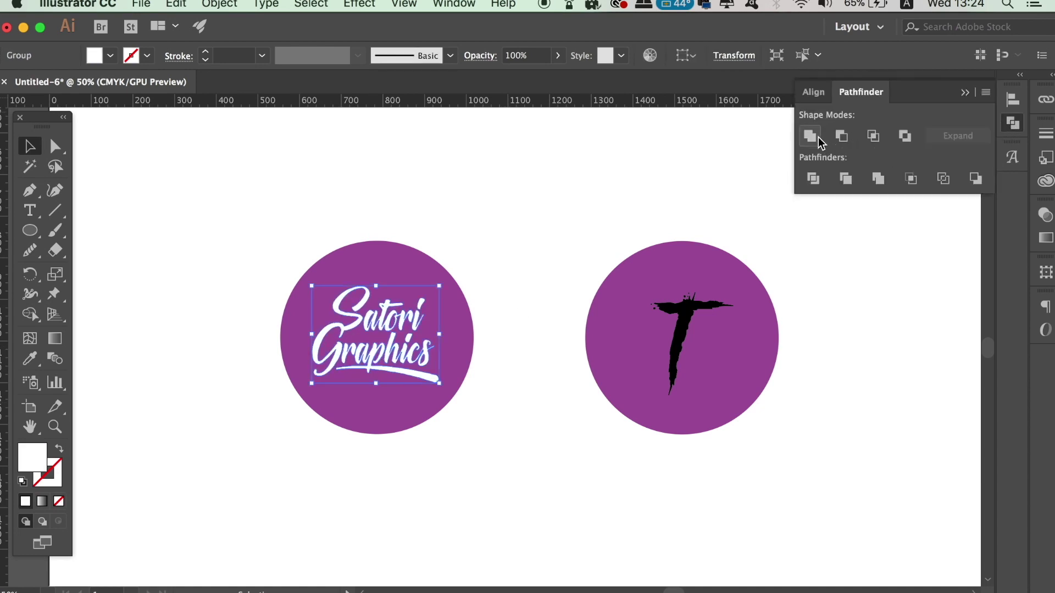
pyautogui.click(468, 188)
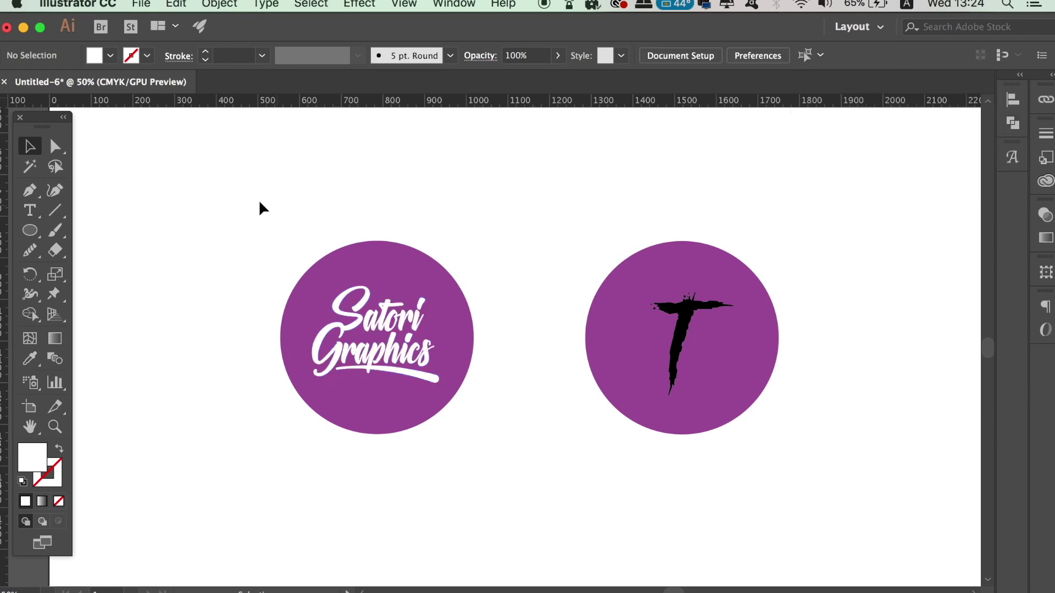
pyautogui.moveTo(262, 208); pyautogui.dragTo(468, 412)
pyautogui.click(1011, 124)
pyautogui.click(840, 137)
pyautogui.click(508, 236)
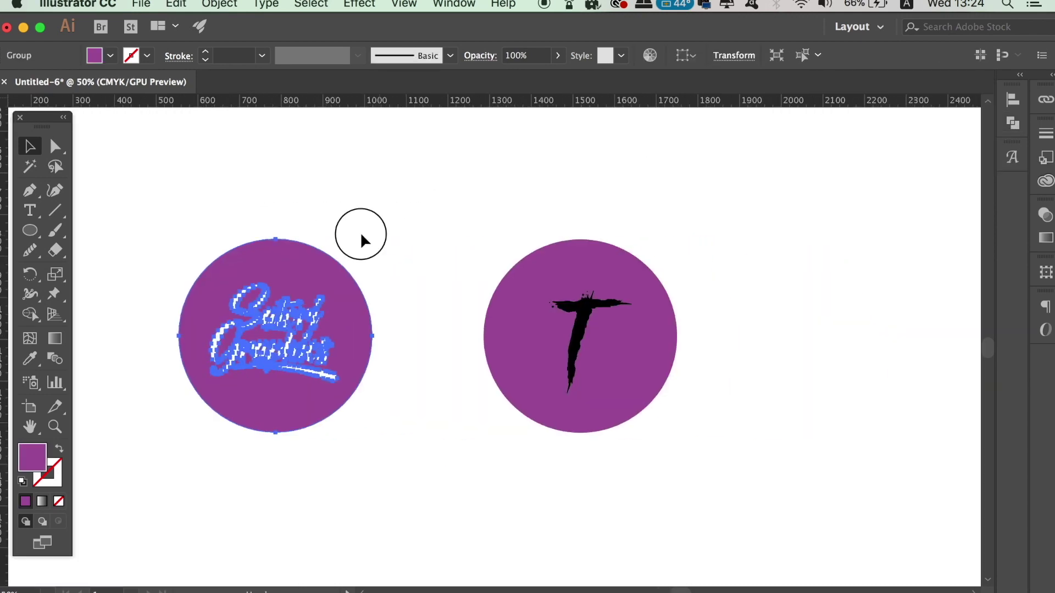
# Step: Select the brush-style T alone and convert it to outlines via Type > Create Outlines
pyautogui.click(556, 329)
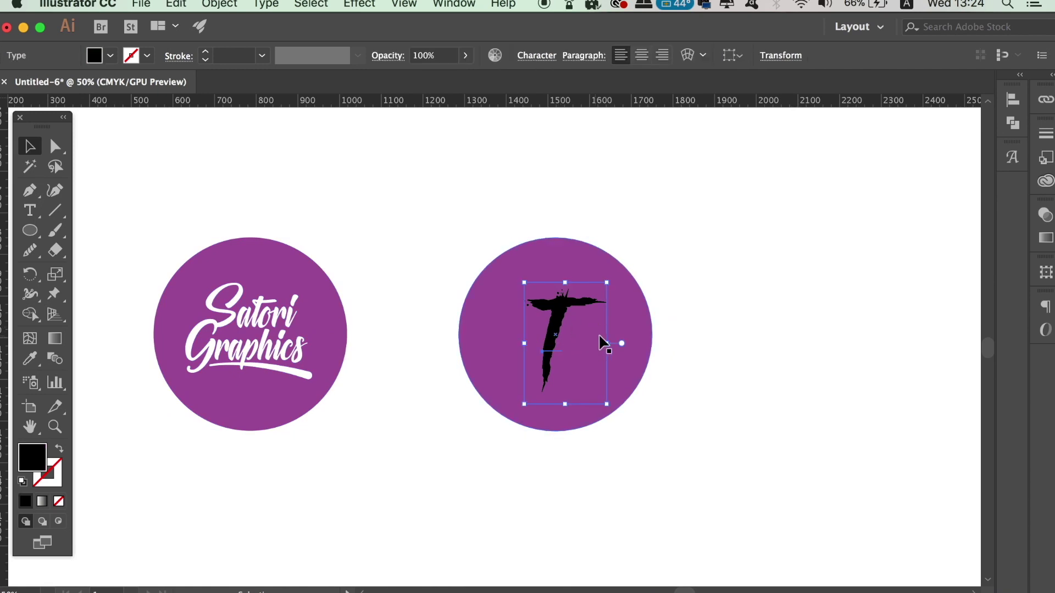
pyautogui.moveTo(476, 195); pyautogui.dragTo(683, 384)
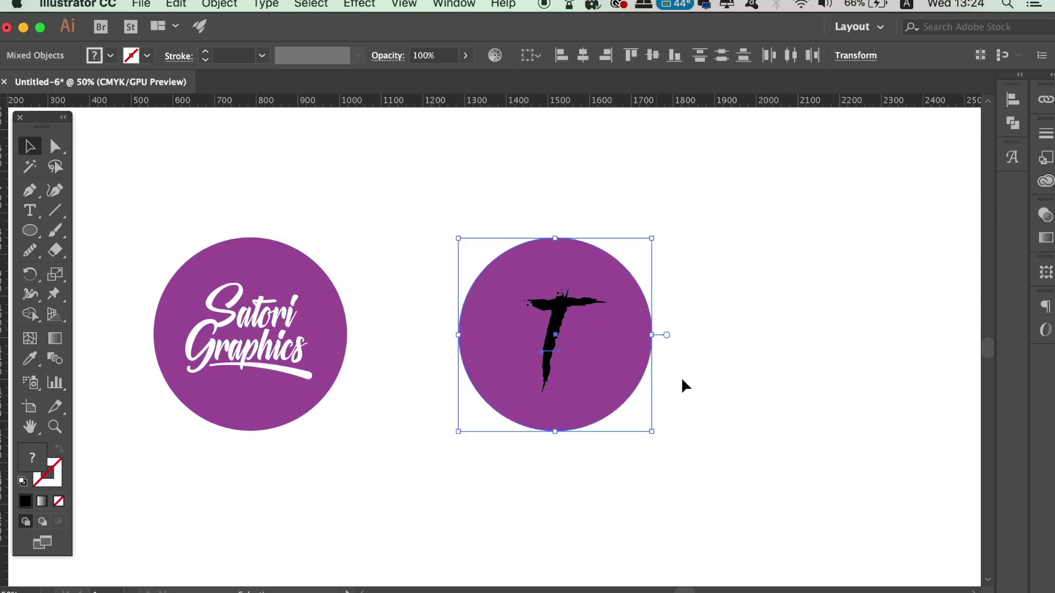
pyautogui.click(1012, 123)
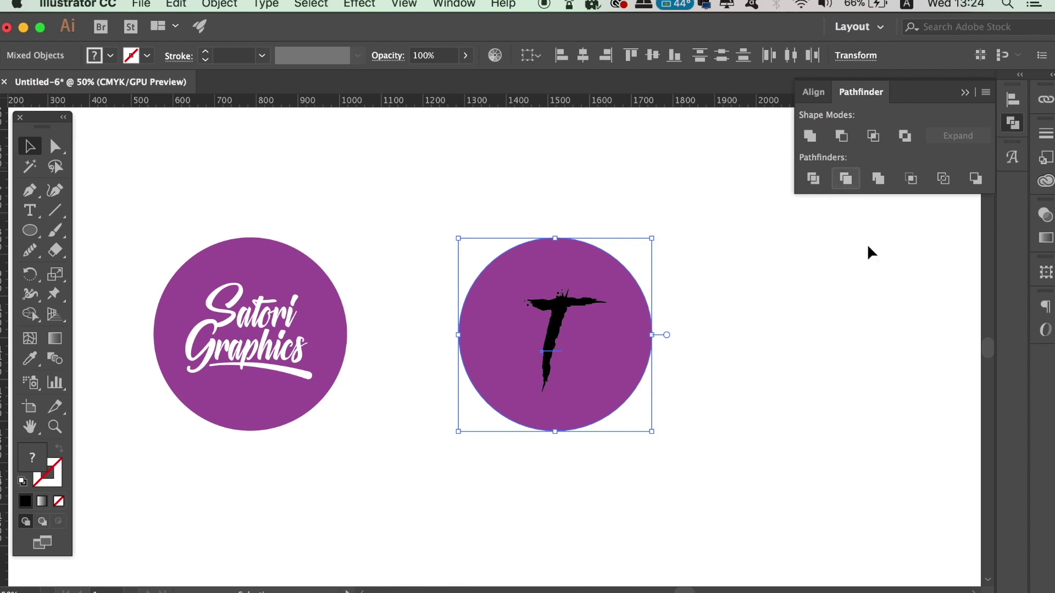
pyautogui.click(859, 311)
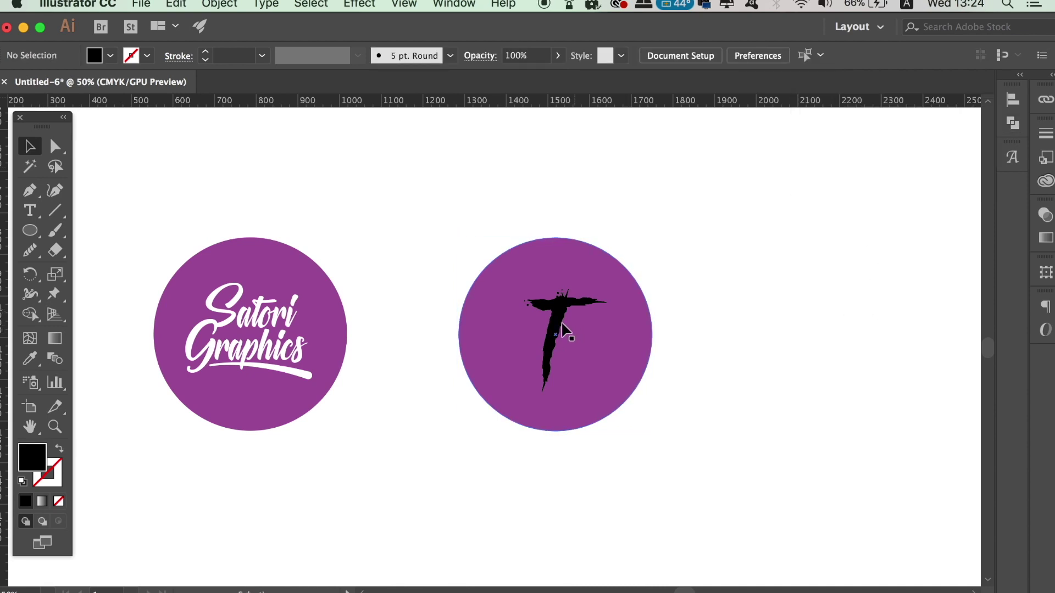
pyautogui.click(560, 329)
pyautogui.click(266, 4)
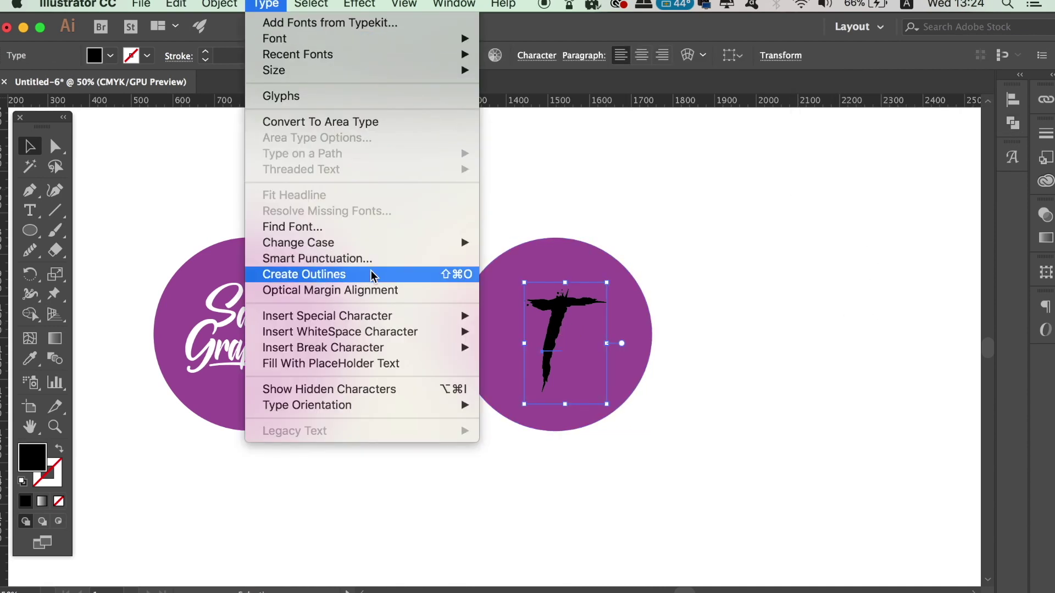
pyautogui.click(372, 274)
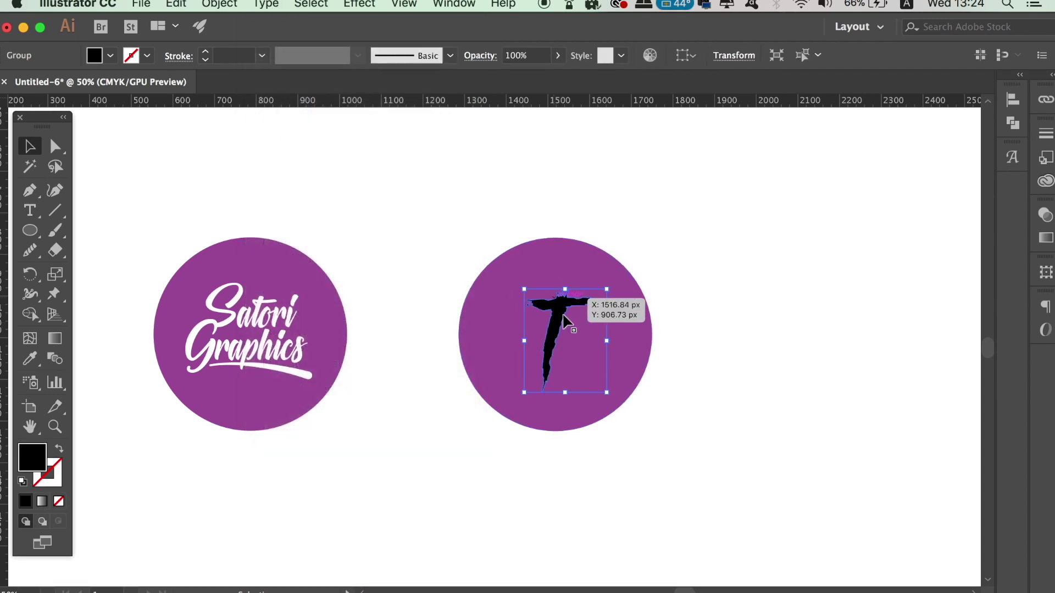
# Step: Cut the outlined T out of the circle with Minus Front and zoom in to inspect
pyautogui.moveTo(484, 231); pyautogui.dragTo(584, 328)
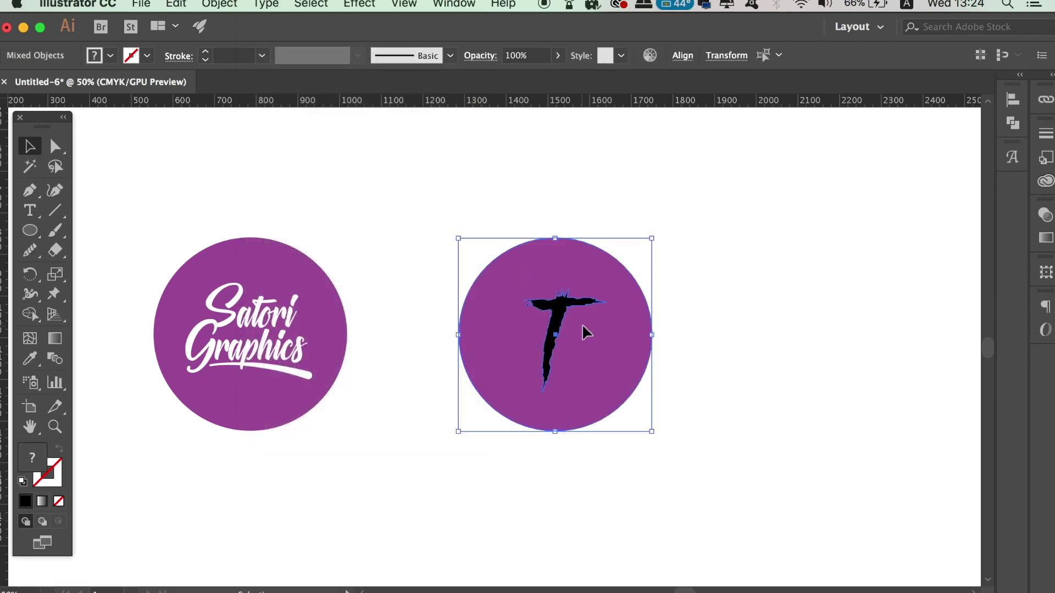
pyautogui.click(1012, 124)
pyautogui.click(846, 138)
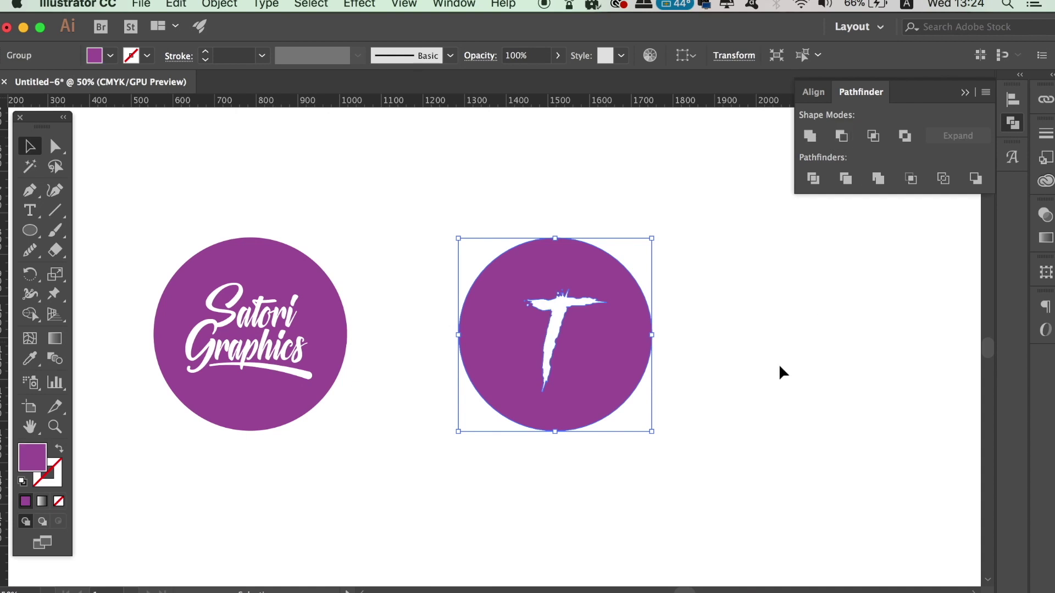
pyautogui.click(773, 369)
pyautogui.press('super+equal')
pyautogui.press('super+equal')
pyautogui.press('super+equal')
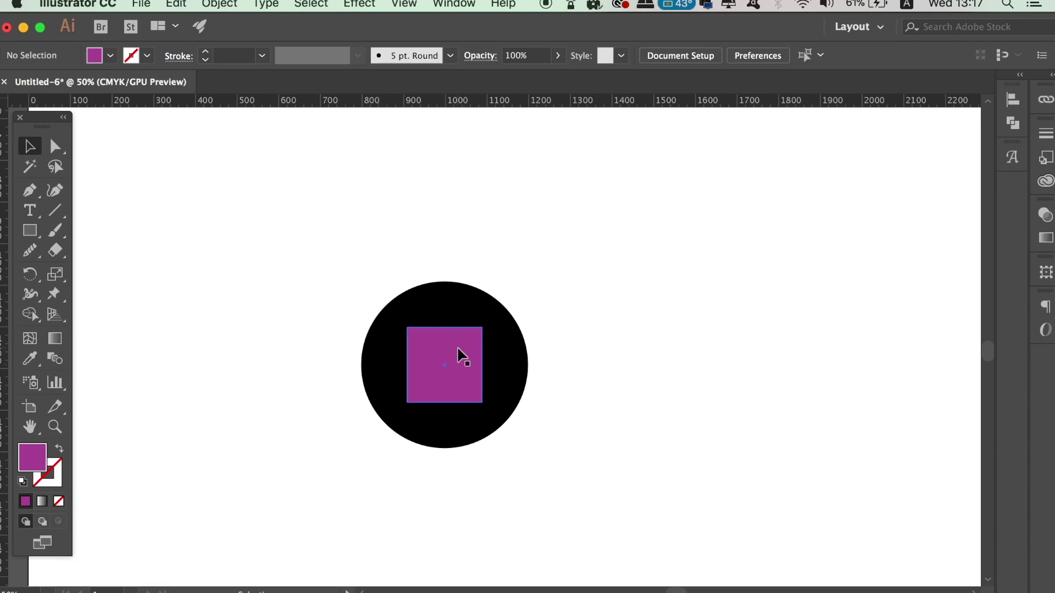
# Step: Move the square over the circle's top edge and Intersect the two shapes
pyautogui.moveTo(458, 349)
pyautogui.mouseDown()
pyautogui.moveTo(465, 299)
pyautogui.moveTo(455, 287)
pyautogui.mouseUp()
pyautogui.click(571, 278)
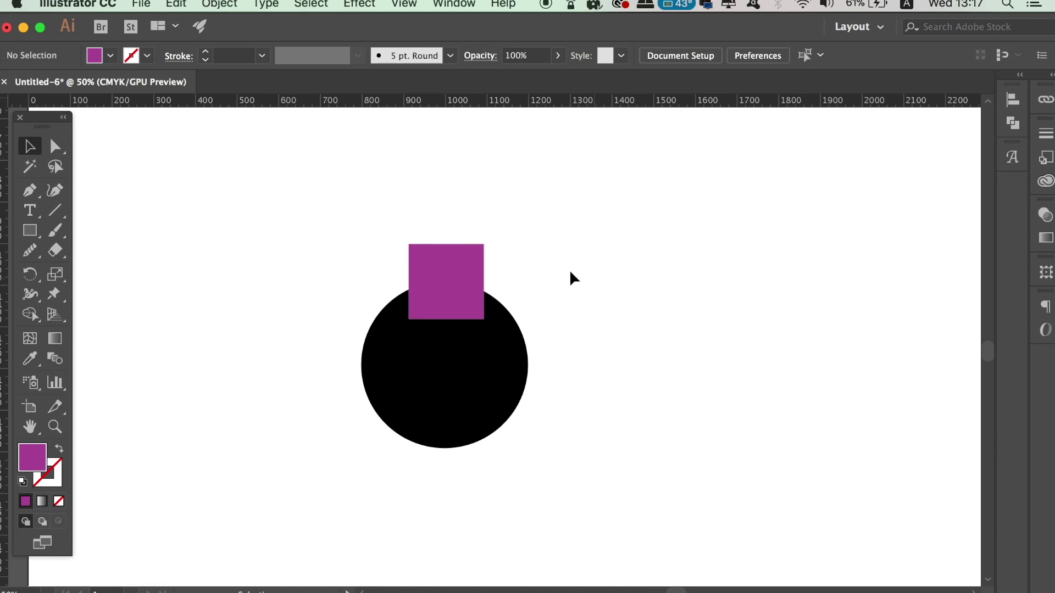
pyautogui.moveTo(358, 204); pyautogui.dragTo(531, 379)
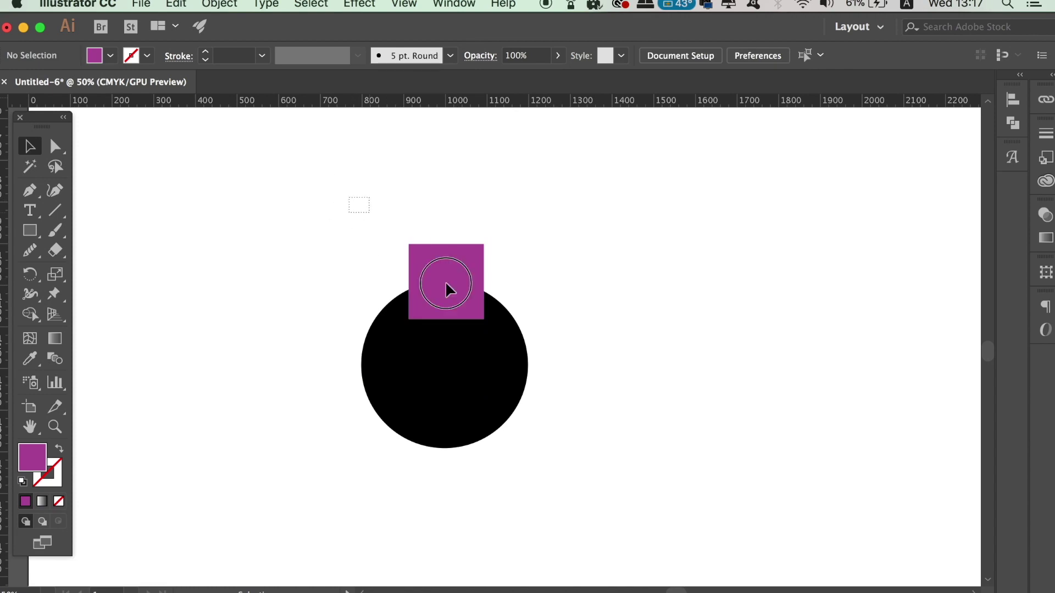
pyautogui.click(1015, 126)
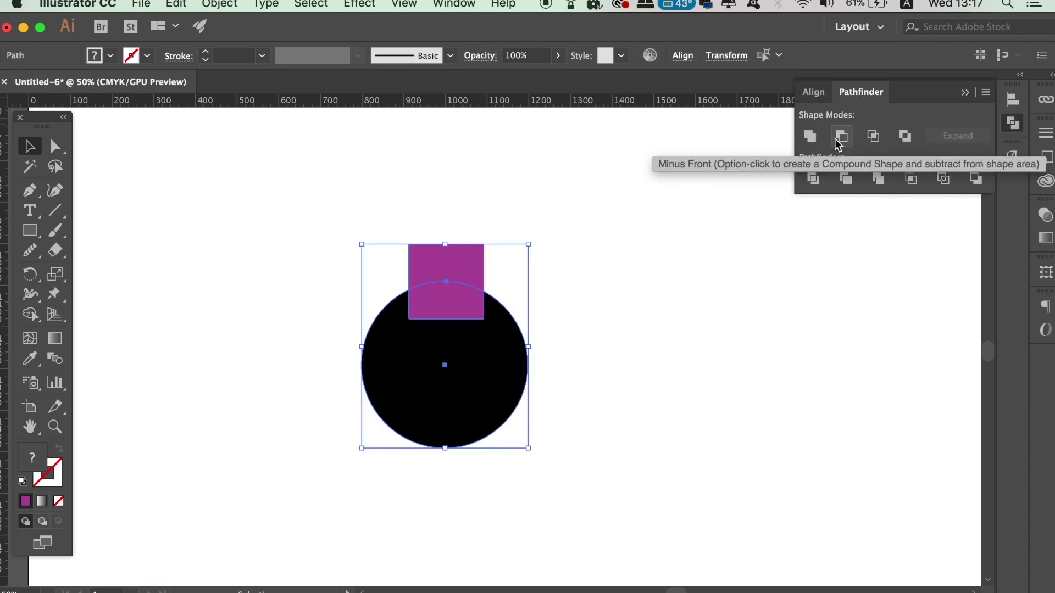
pyautogui.click(874, 137)
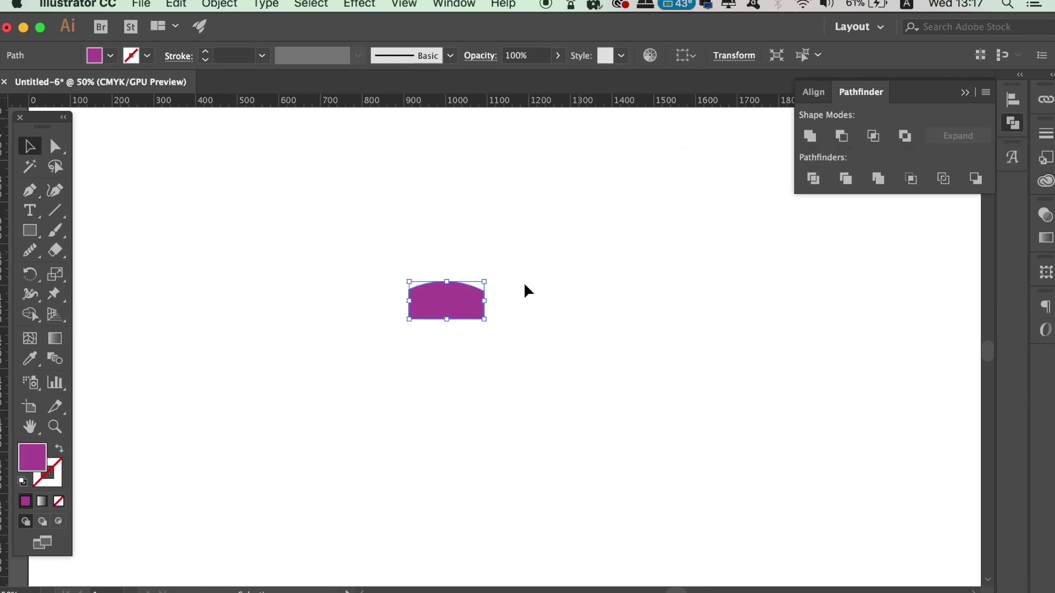
pyautogui.click(547, 284)
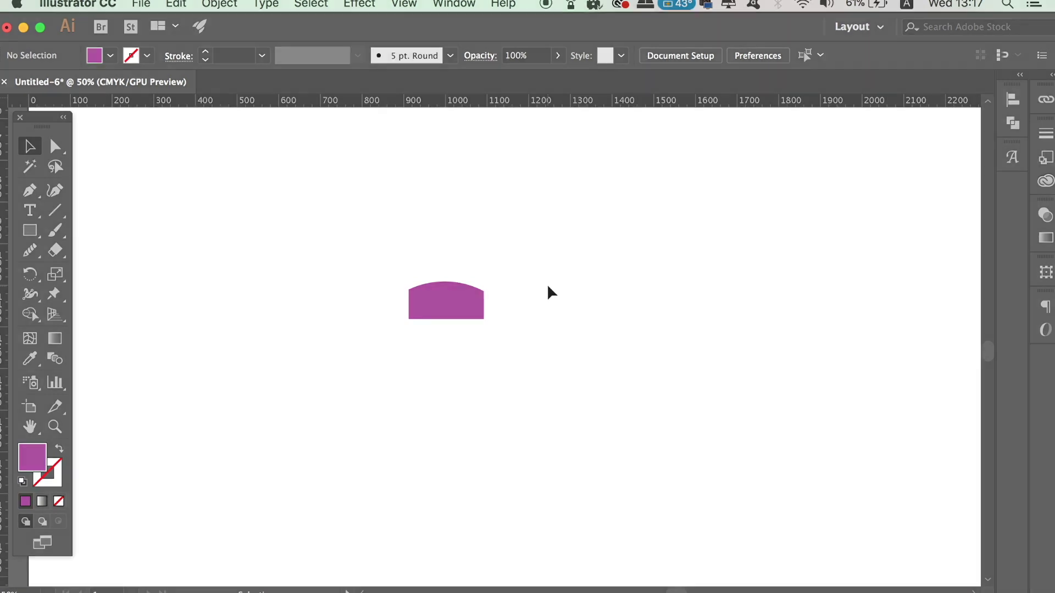
# Step: Undo the Intersect and merge the circle and square with Pathfinder Unite
pyautogui.hotkey('ctrl', 'z')
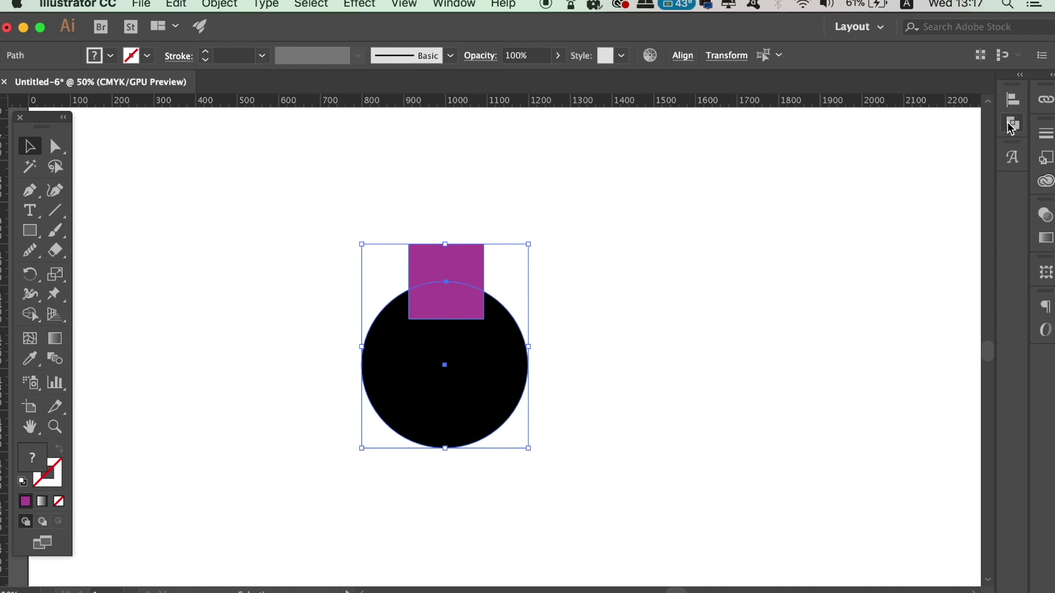
pyautogui.click(1012, 124)
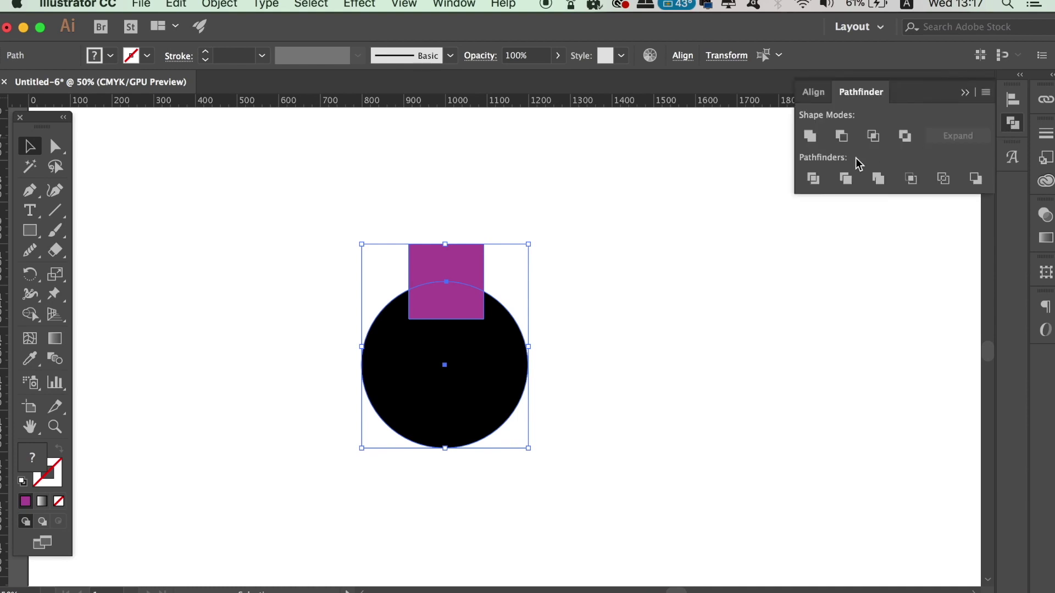
pyautogui.click(814, 143)
pyautogui.click(680, 260)
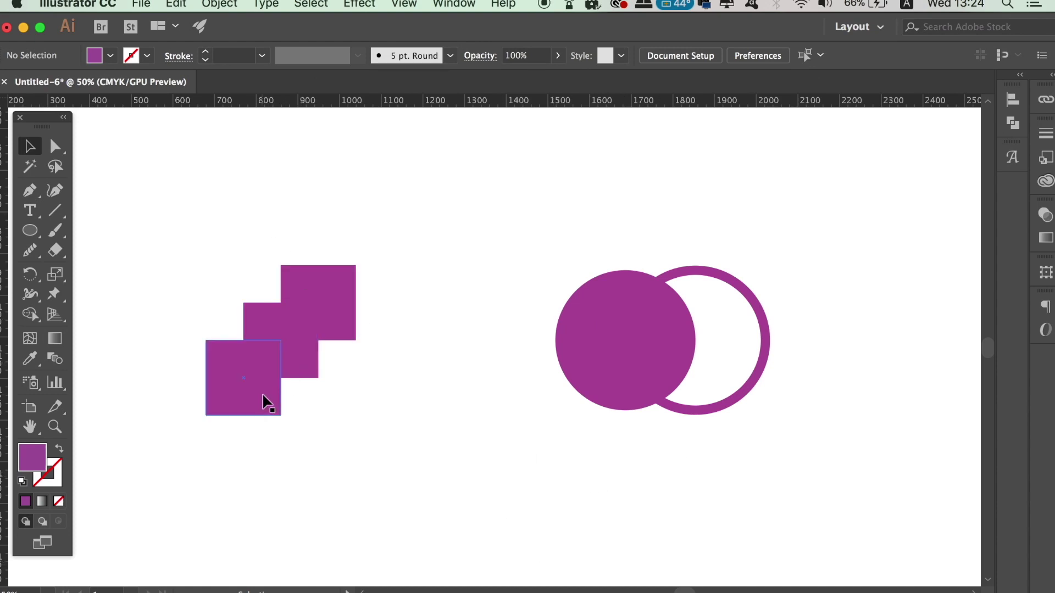
# Step: Apply Pathfinder Exclude to the three stepped squares and ungroup the result
pyautogui.click(174, 238)
pyautogui.moveTo(173, 242); pyautogui.dragTo(388, 400)
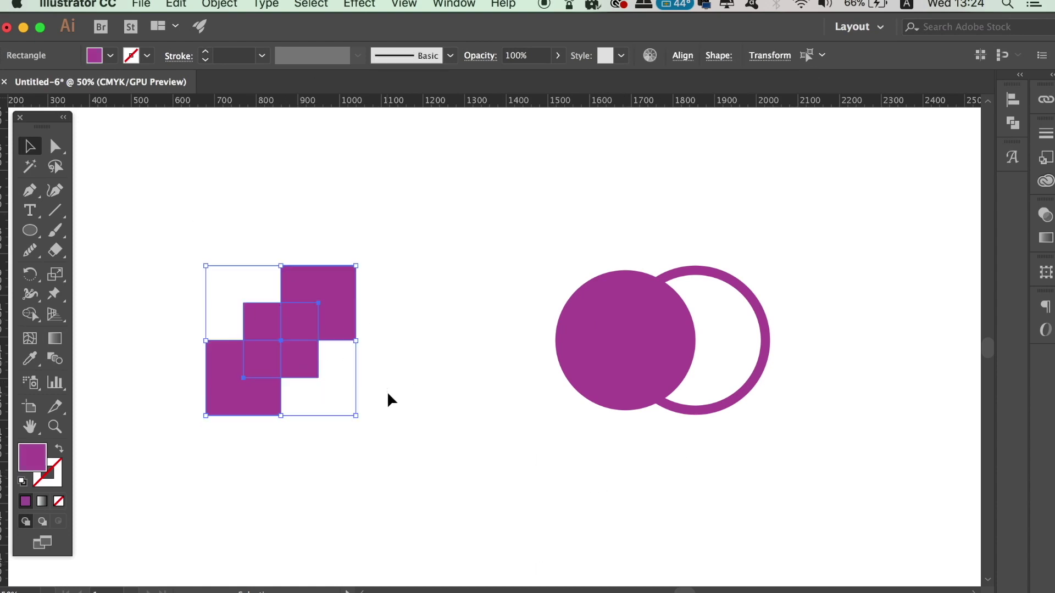
pyautogui.click(1011, 123)
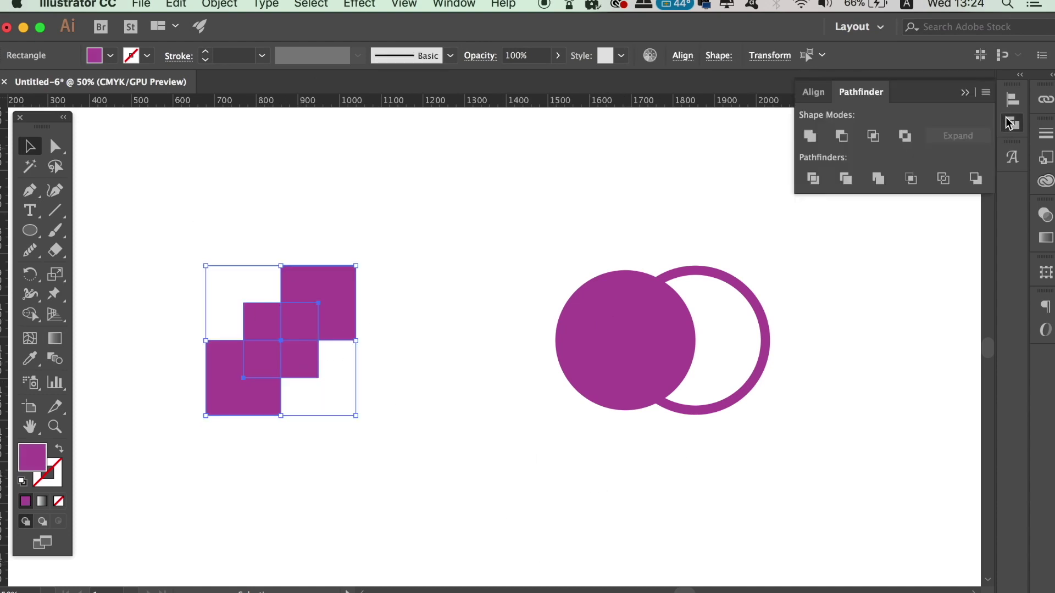
pyautogui.click(905, 137)
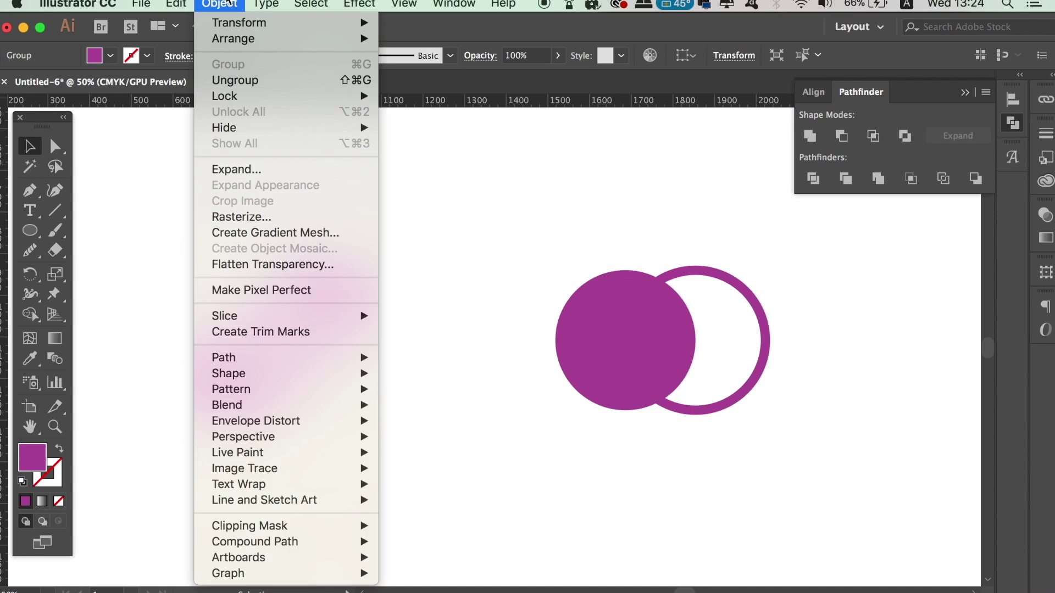
pyautogui.click(278, 83)
# Step: Delete the two small middle squares, leaving two L-shaped pieces
pyautogui.click(446, 245)
pyautogui.click(350, 322)
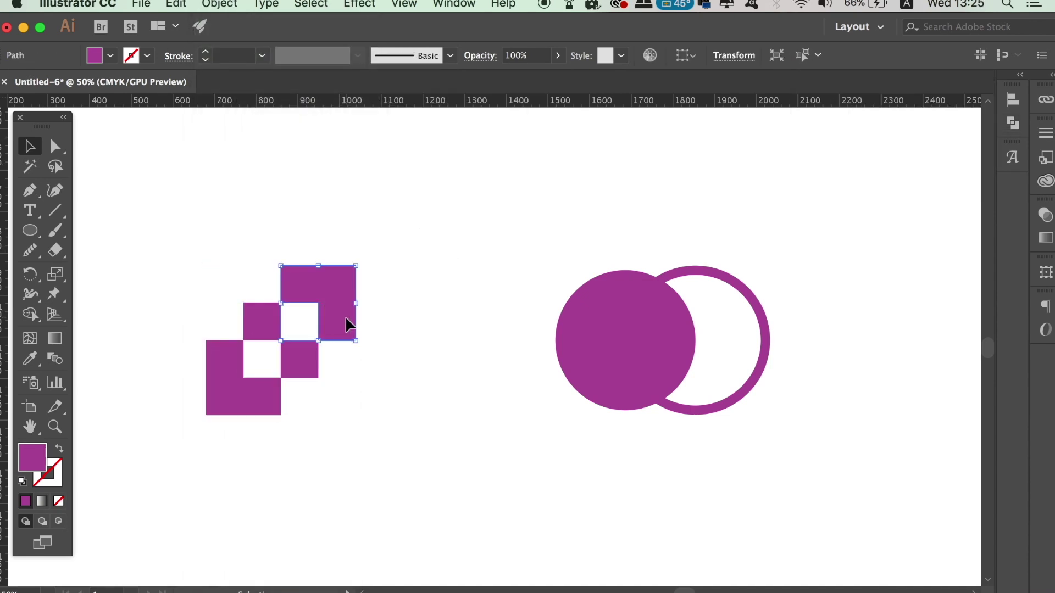
pyautogui.click(313, 374)
pyautogui.press('Delete')
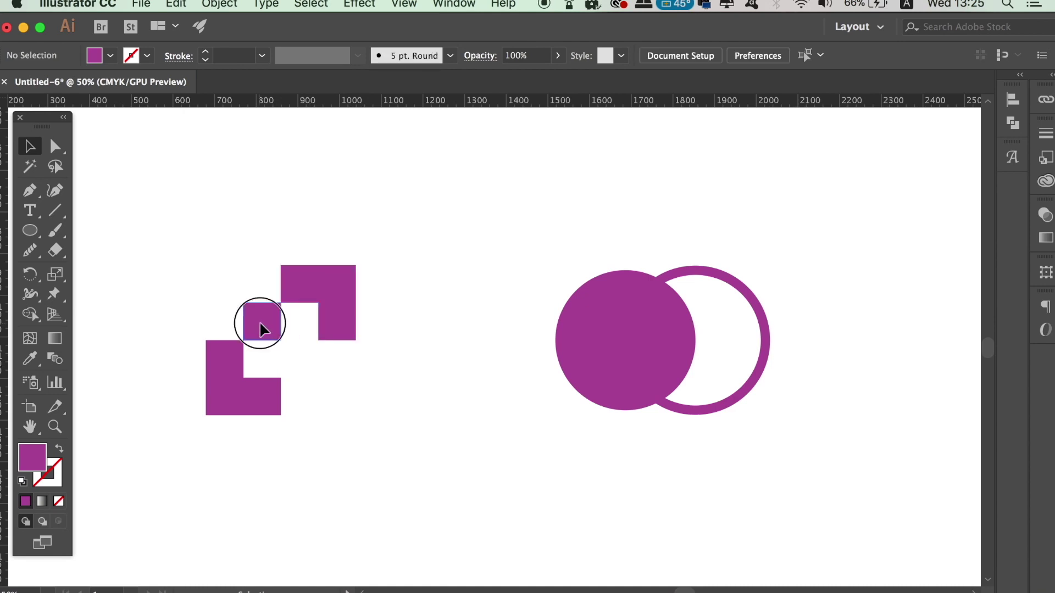
pyautogui.click(261, 322)
pyautogui.press('Delete')
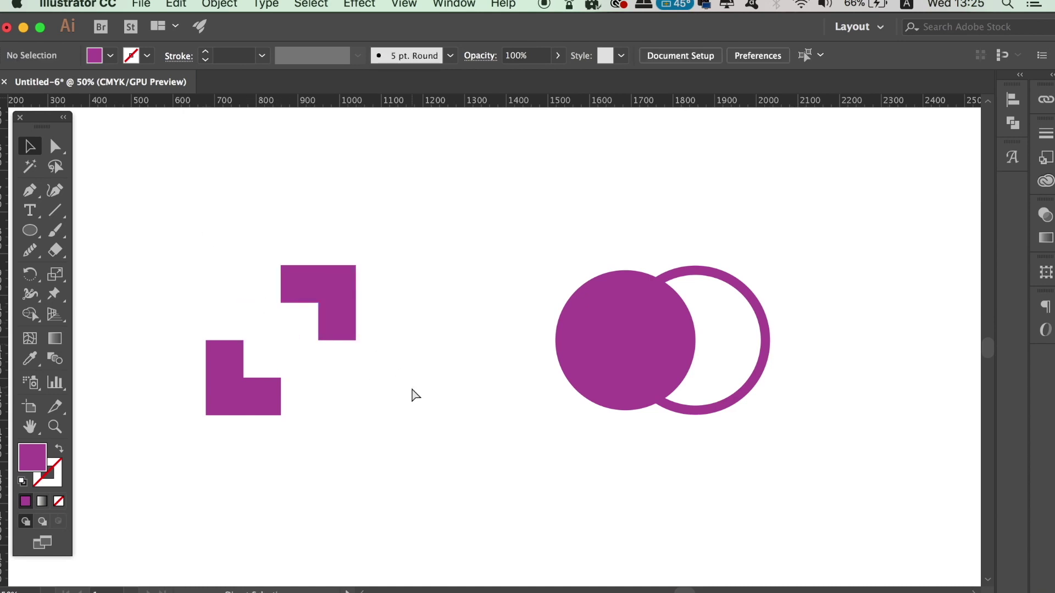
# Step: Undo to bring back the two deleted small squares
pyautogui.hotkey('ctrl', 'z')
pyautogui.hotkey('ctrl', 'z')
pyautogui.click(416, 395)
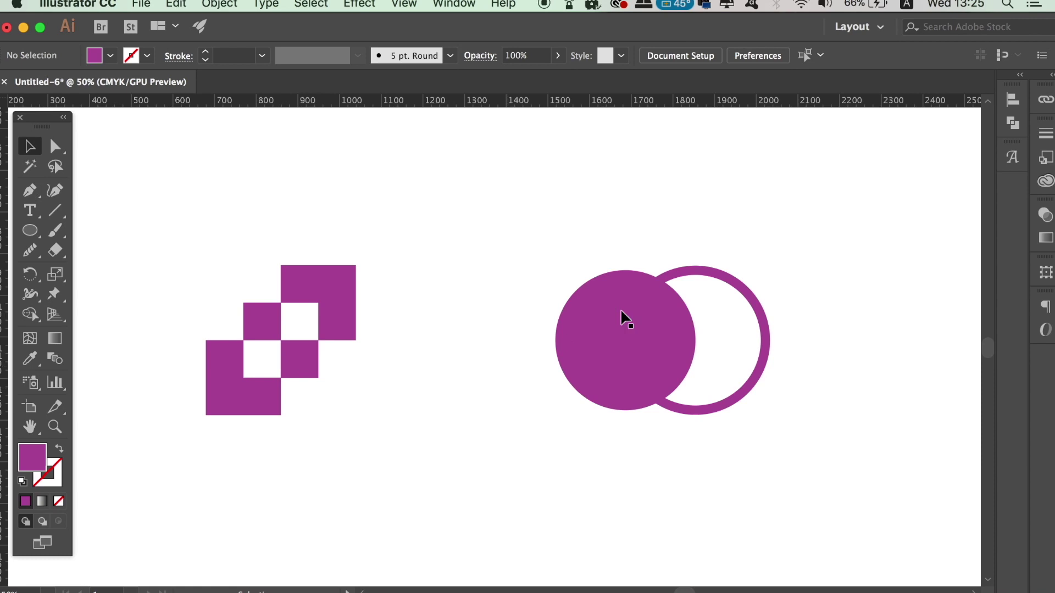
pyautogui.click(706, 270)
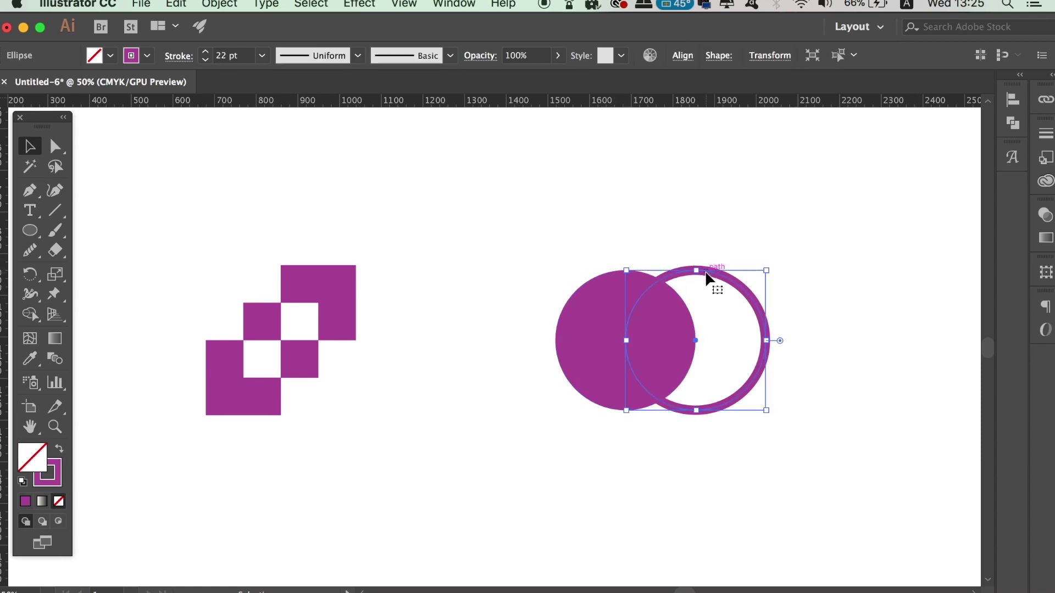
# Step: Try Pathfinder Exclude on the disc and ring, then undo it
pyautogui.moveTo(528, 255); pyautogui.dragTo(681, 308)
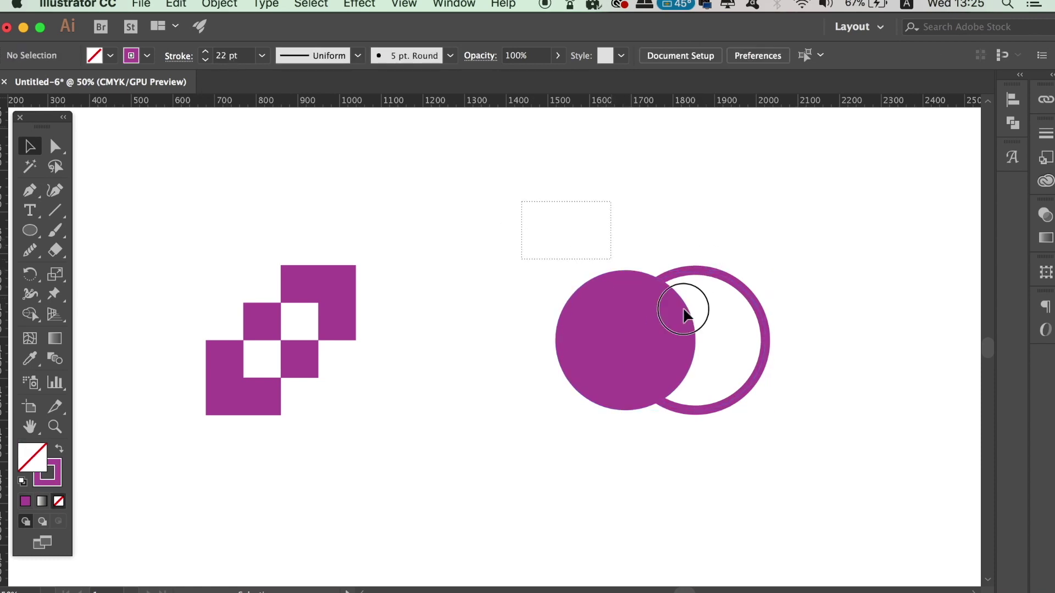
pyautogui.click(1008, 124)
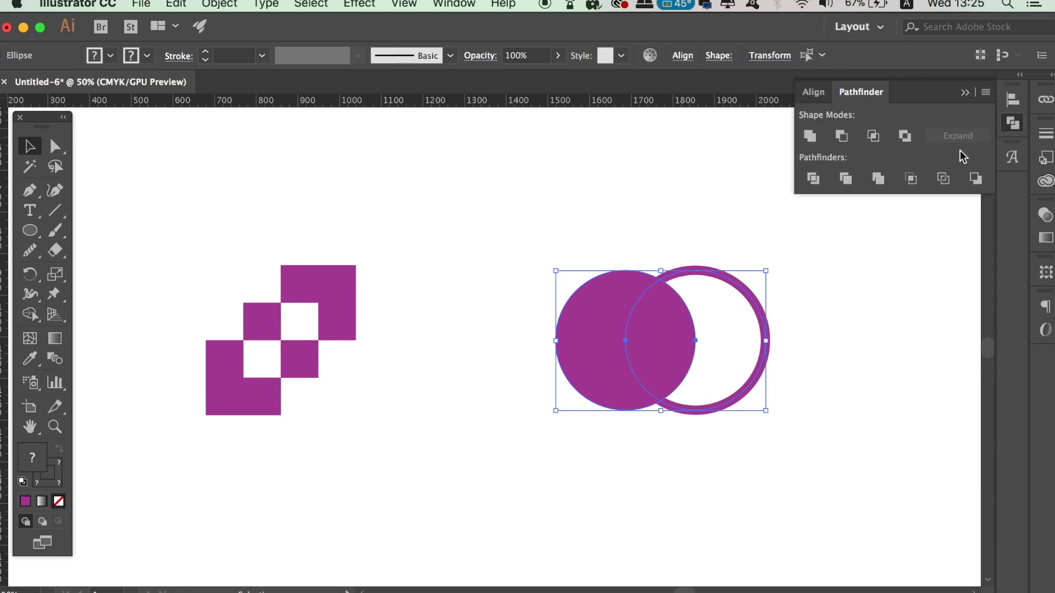
pyautogui.click(905, 137)
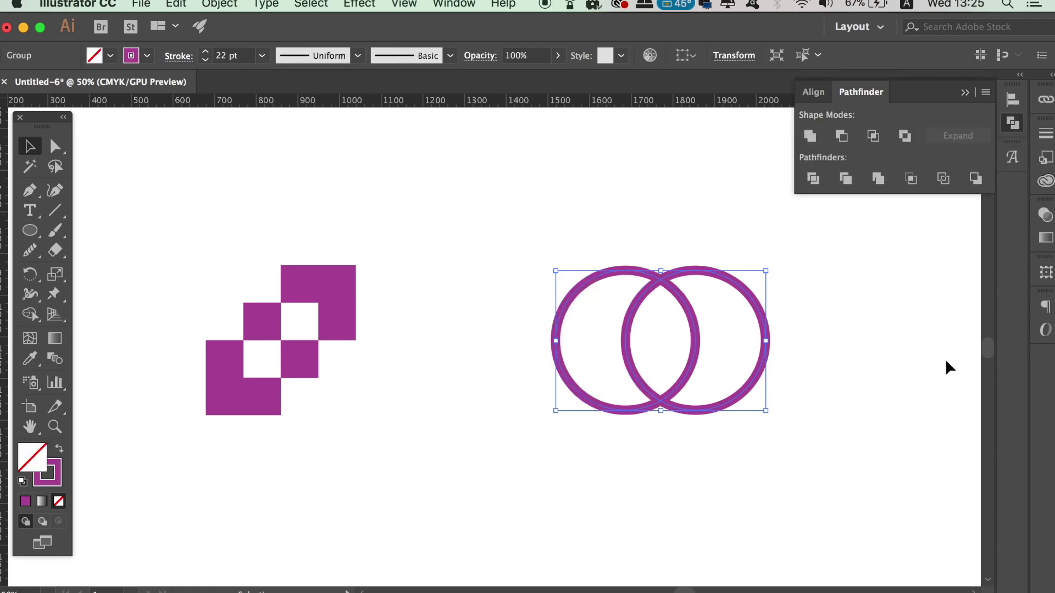
pyautogui.hotkey('ctrl', 'z')
pyautogui.click(943, 358)
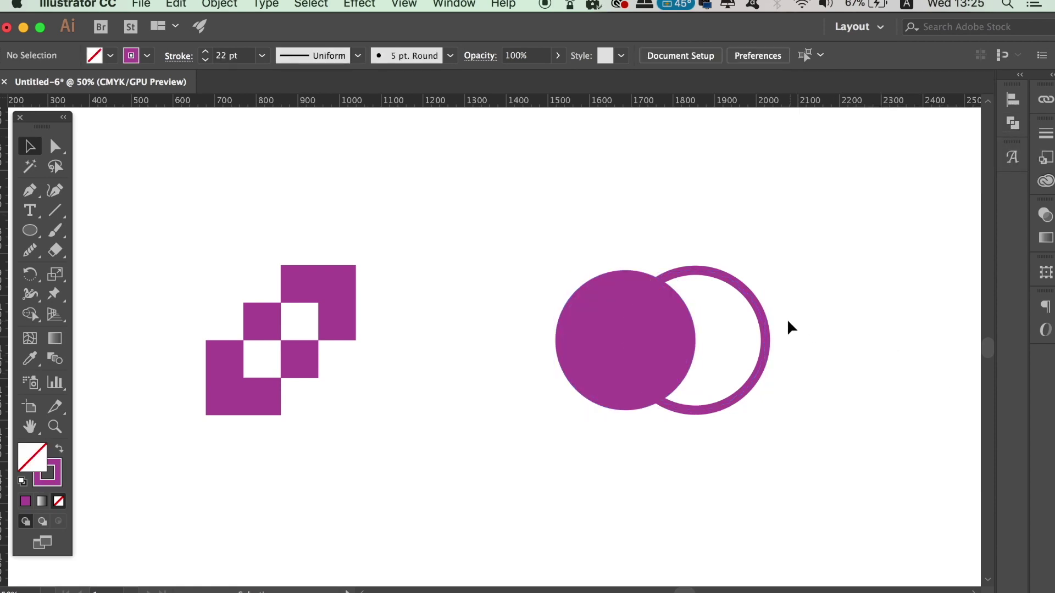
# Step: Convert the purple ring's stroke into a filled shape with Outline Stroke
pyautogui.click(767, 332)
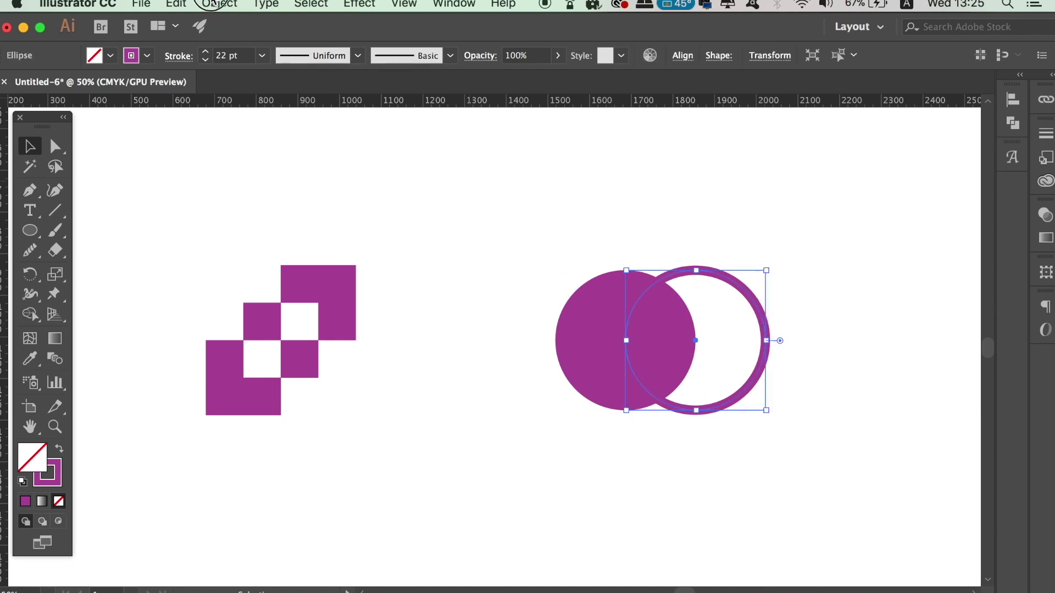
pyautogui.click(219, 5)
pyautogui.moveTo(247, 357)
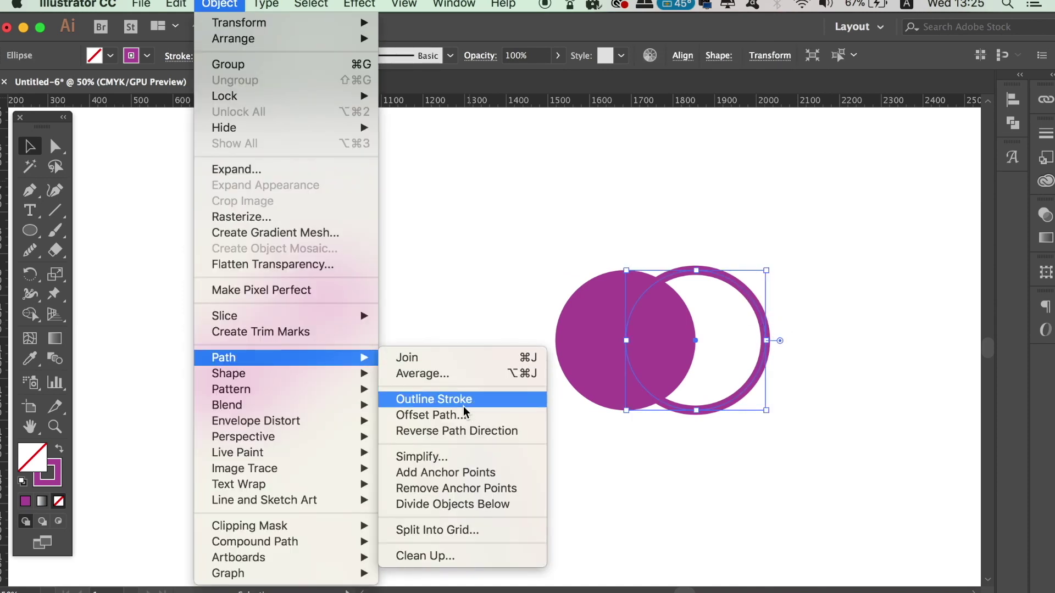
pyautogui.click(463, 405)
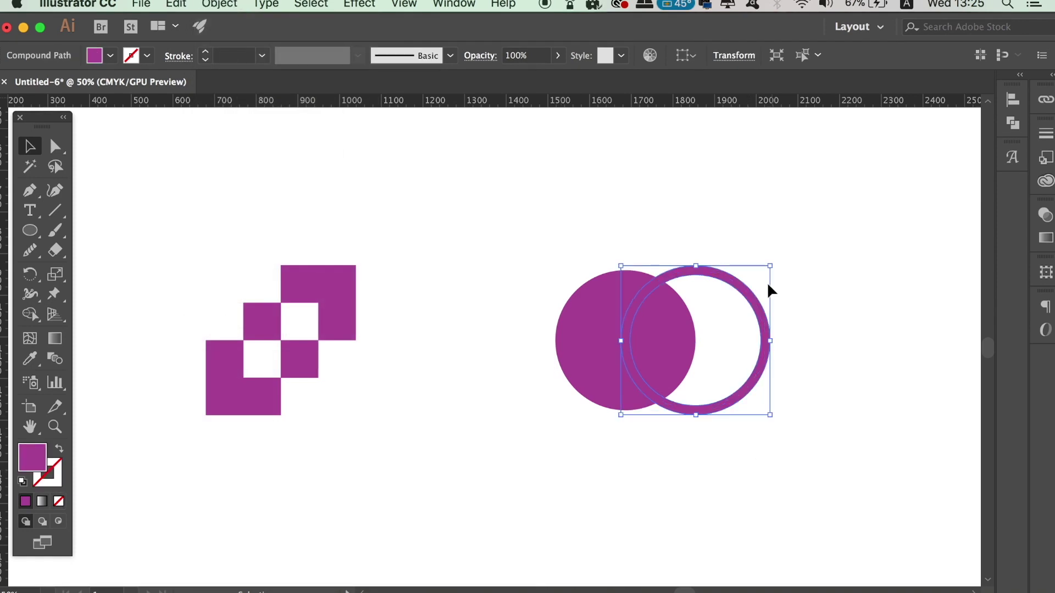
# Step: Exclude the circle and outlined ring, then ungroup the resulting pieces
pyautogui.moveTo(553, 181); pyautogui.dragTo(690, 352)
pyautogui.click(1013, 123)
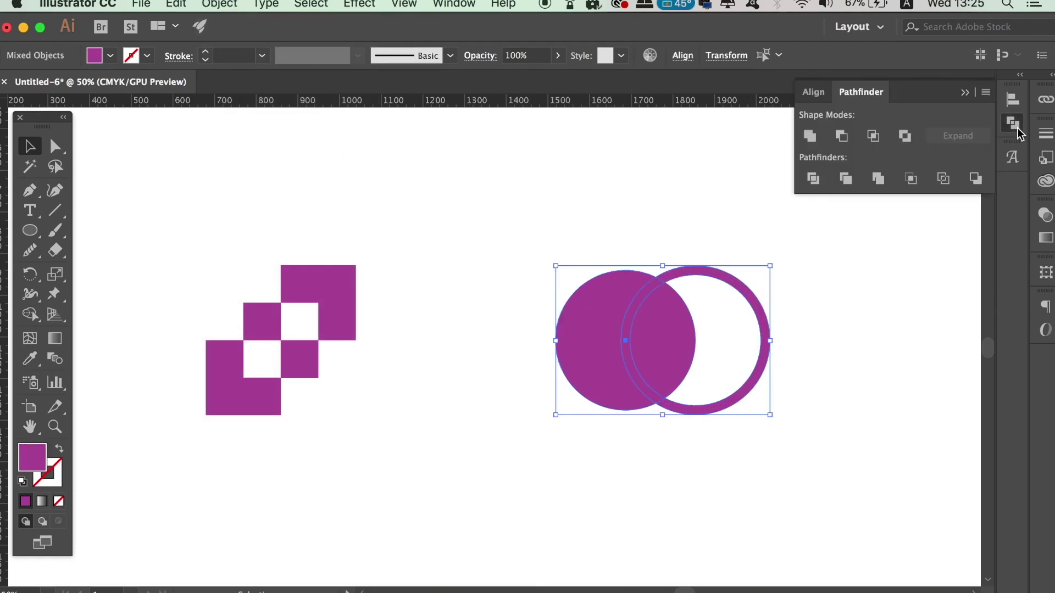
pyautogui.click(904, 144)
pyautogui.click(824, 330)
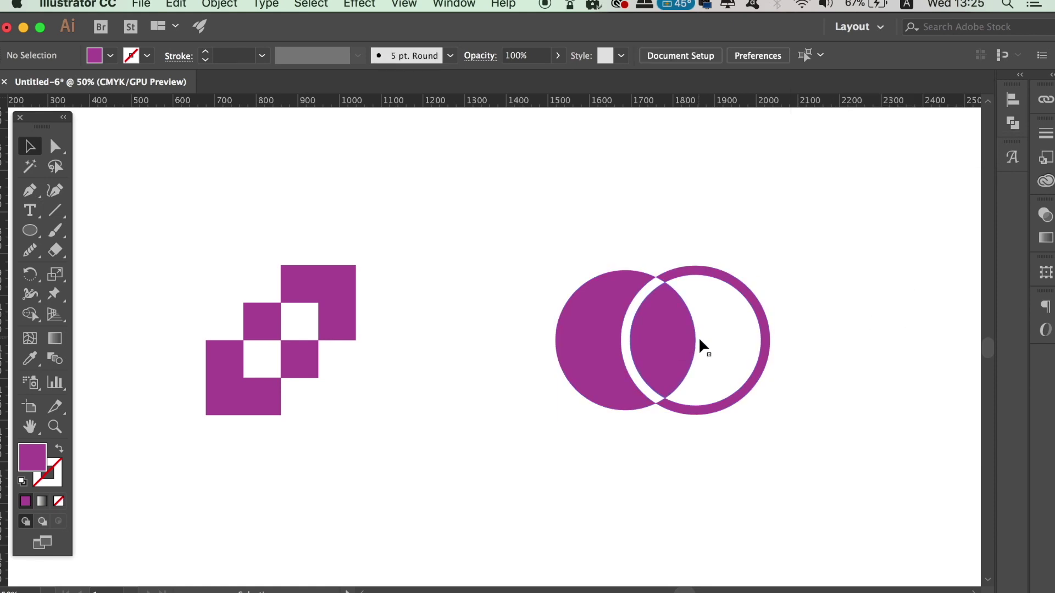
pyautogui.click(714, 273)
pyautogui.click(237, 3)
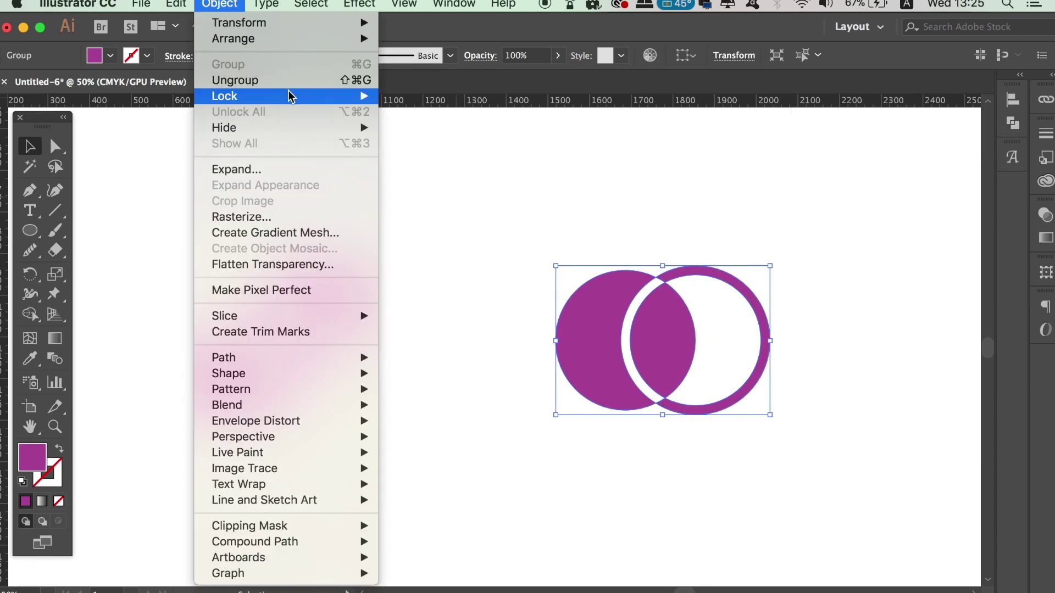
pyautogui.click(292, 79)
pyautogui.click(835, 278)
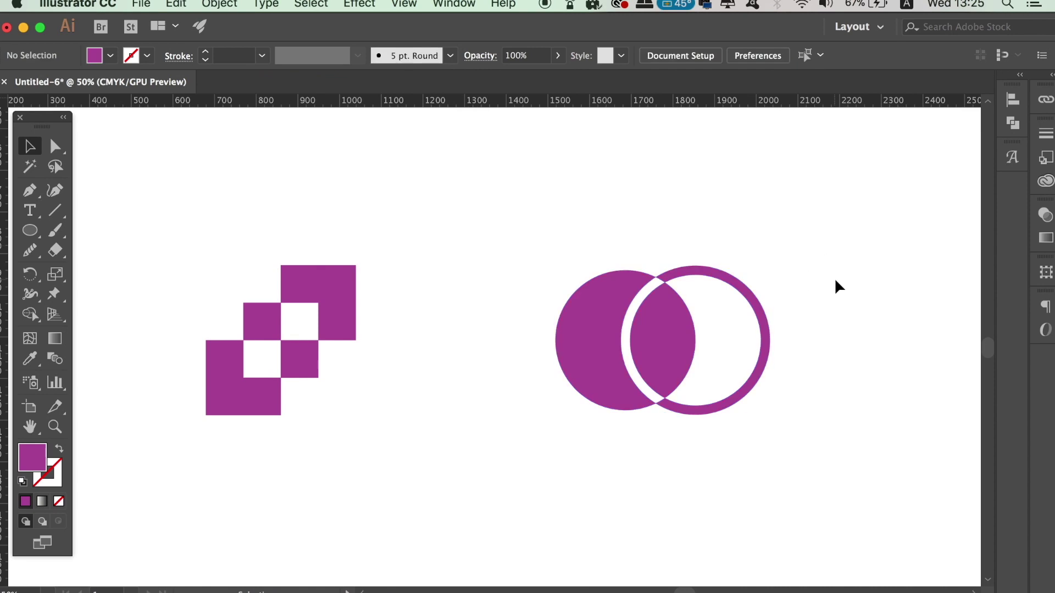
# Step: Delete the lens-shaped middle piece, undoing an earlier wrong deletion
pyautogui.click(769, 328)
pyautogui.press('Delete')
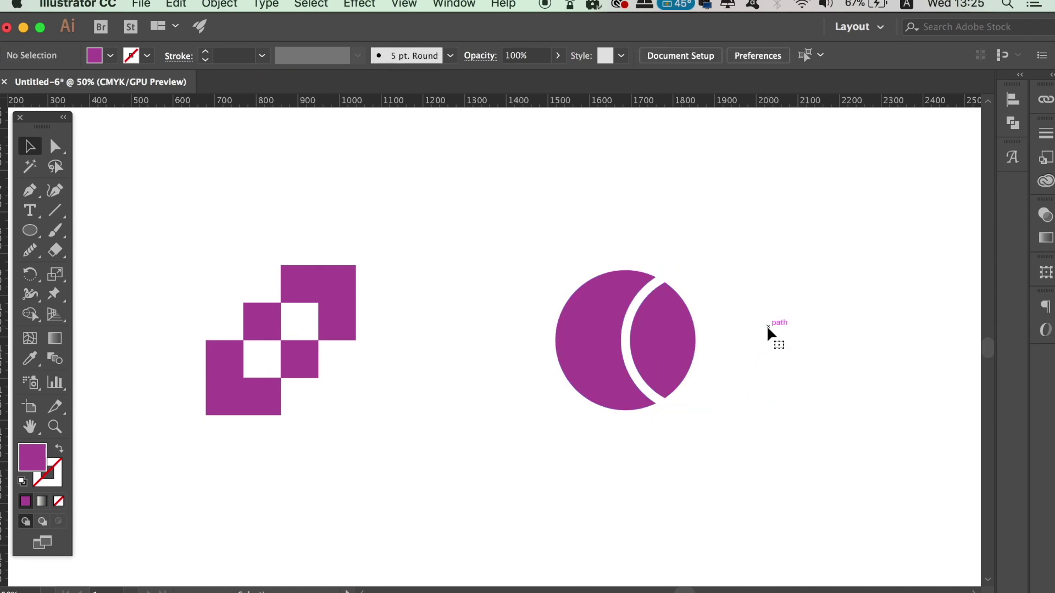
pyautogui.click(691, 336)
pyautogui.press('Delete')
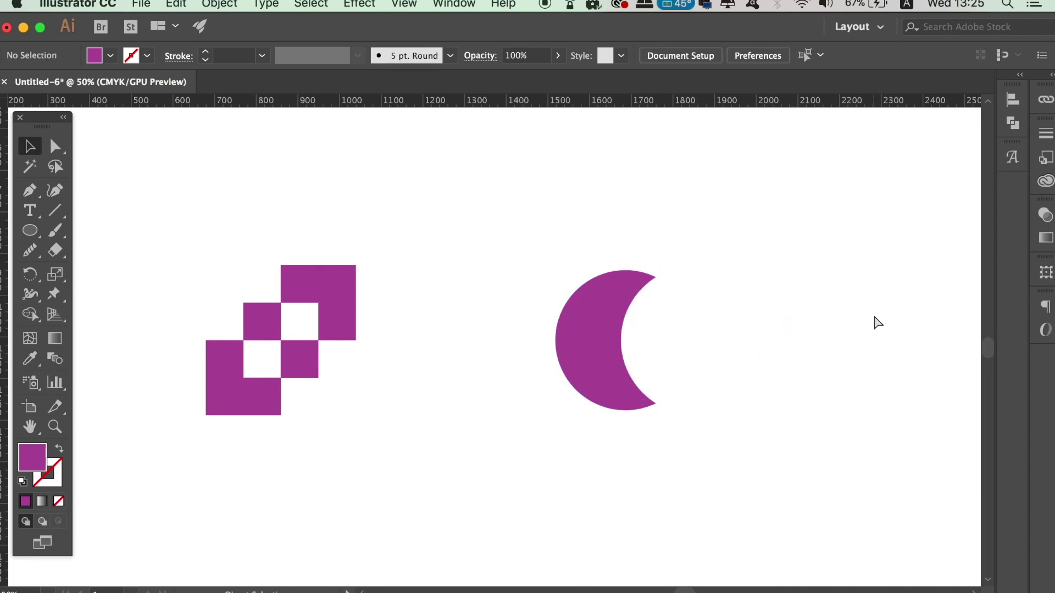
pyautogui.press('super+z')
pyautogui.press('super+z')
pyautogui.click(872, 329)
pyautogui.click(657, 333)
pyautogui.press('Delete')
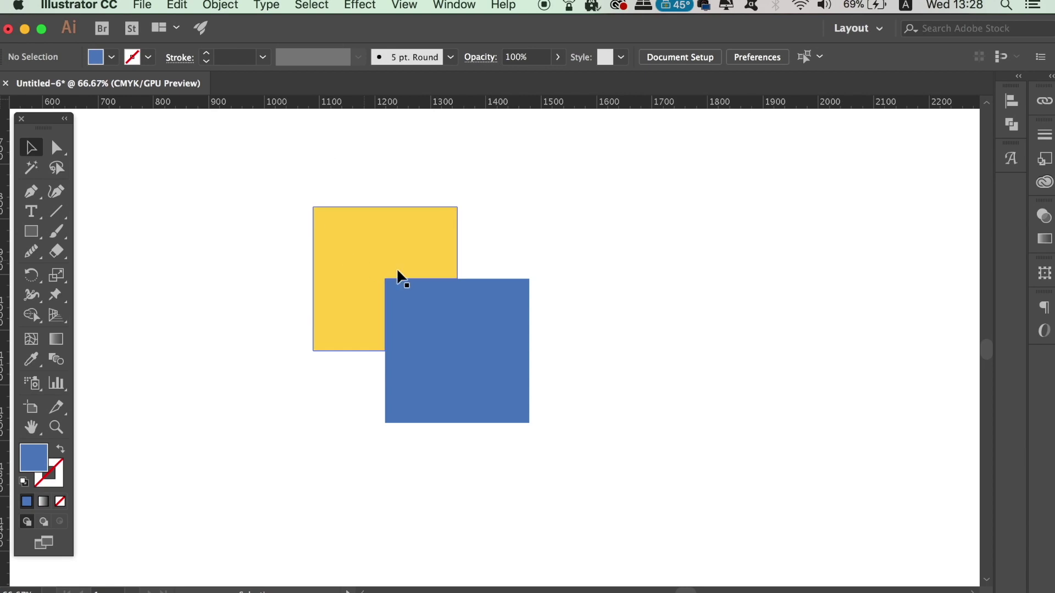
# Step: Divide the yellow and blue squares with Pathfinder and ungroup the pieces
pyautogui.moveTo(265, 166); pyautogui.dragTo(632, 425)
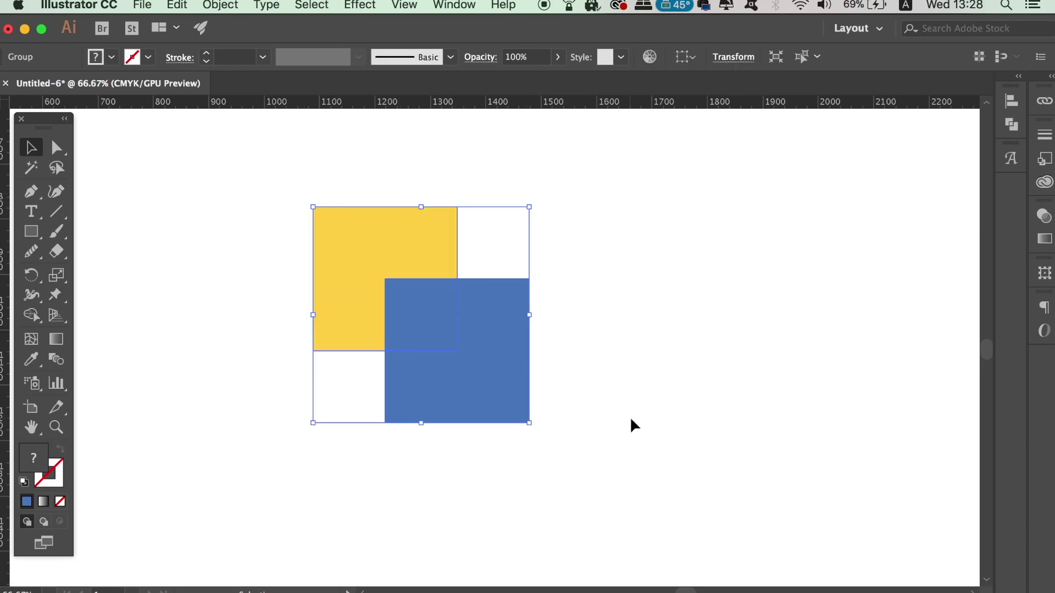
pyautogui.click(1011, 128)
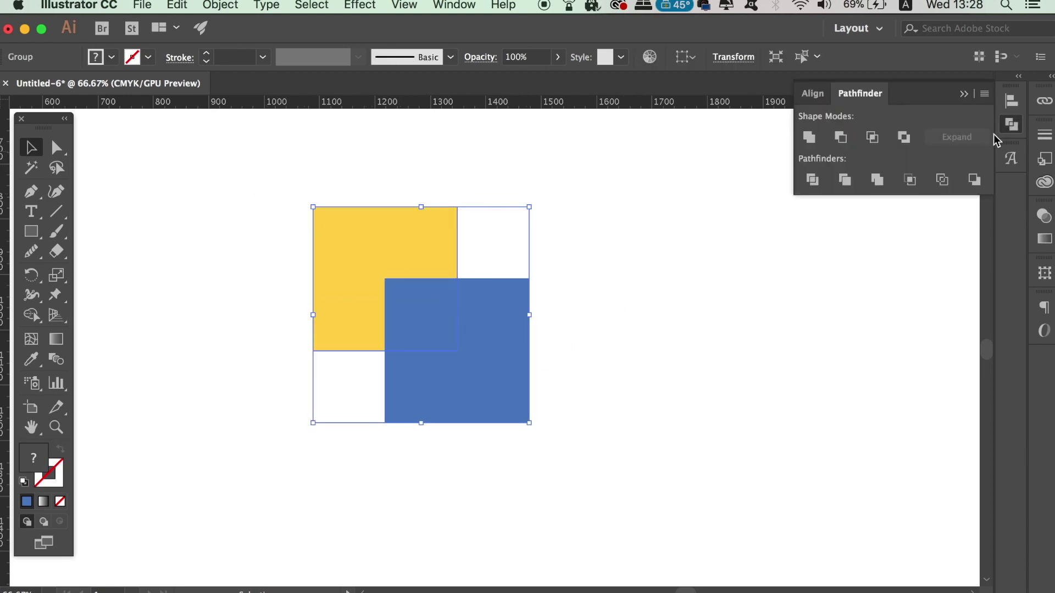
pyautogui.click(821, 189)
pyautogui.click(758, 277)
pyautogui.click(455, 358)
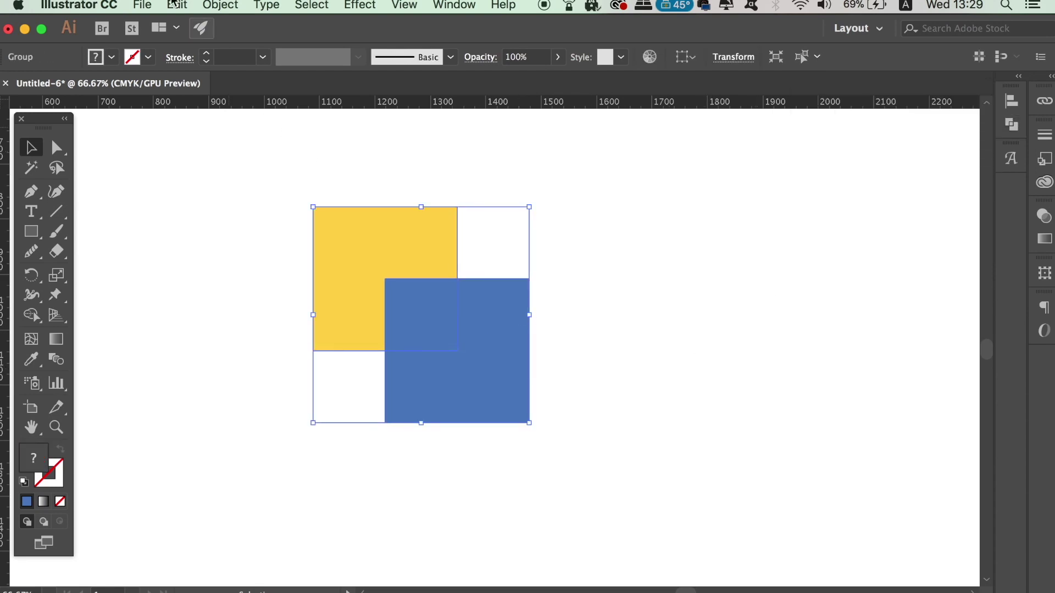
pyautogui.click(221, 5)
pyautogui.click(261, 81)
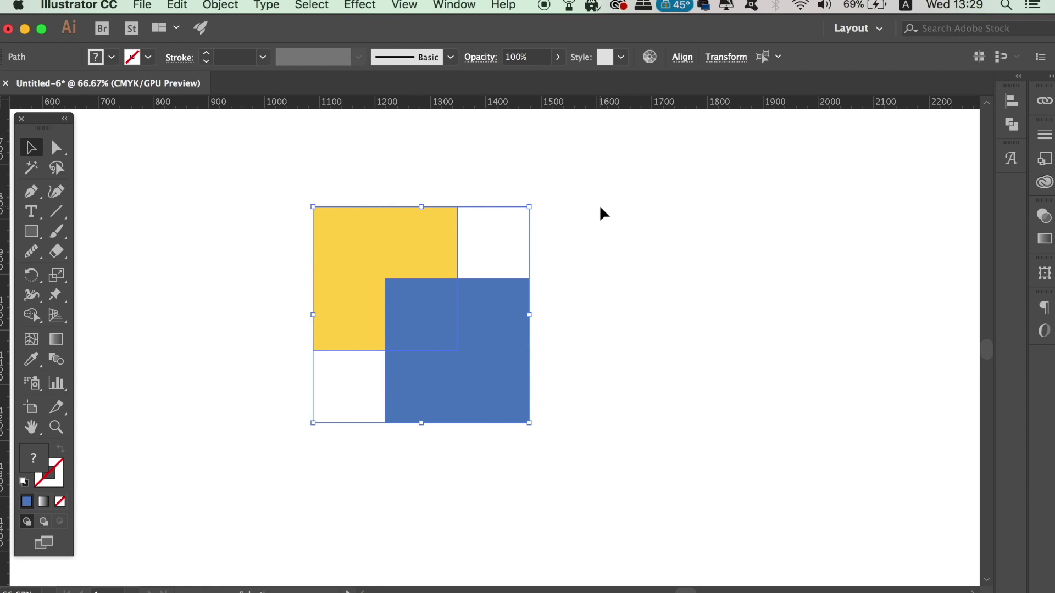
# Step: Pull out and delete the overlap square, then select the remaining pieces
pyautogui.click(601, 212)
pyautogui.click(447, 321)
pyautogui.moveTo(414, 348)
pyautogui.mouseDown()
pyautogui.moveTo(487, 369)
pyautogui.moveTo(395, 351)
pyautogui.moveTo(383, 371)
pyautogui.moveTo(558, 435)
pyautogui.mouseUp()
pyautogui.click(901, 365)
pyautogui.press('Delete')
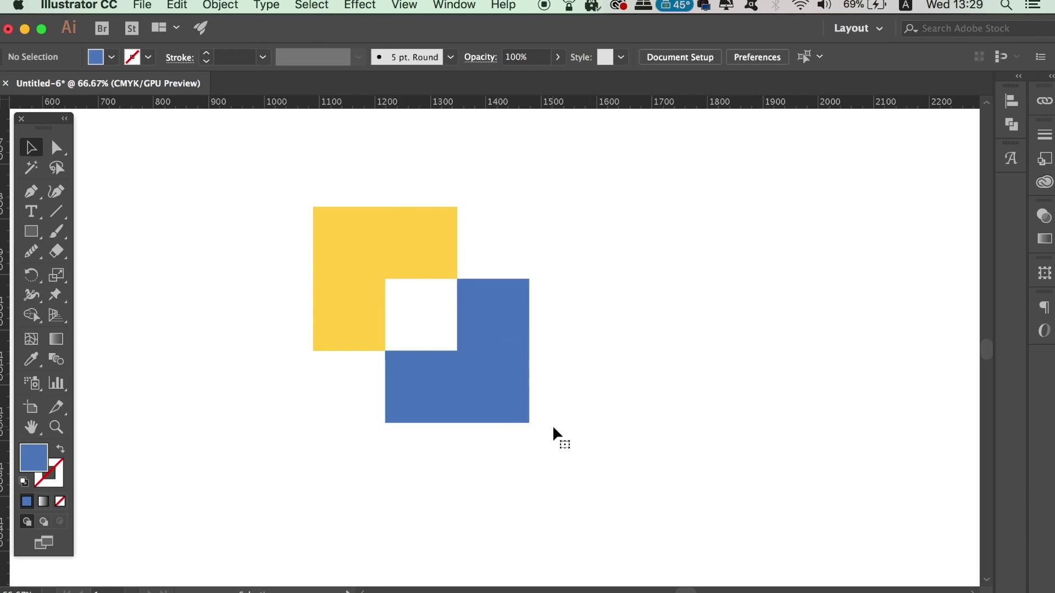
pyautogui.moveTo(262, 176); pyautogui.dragTo(689, 468)
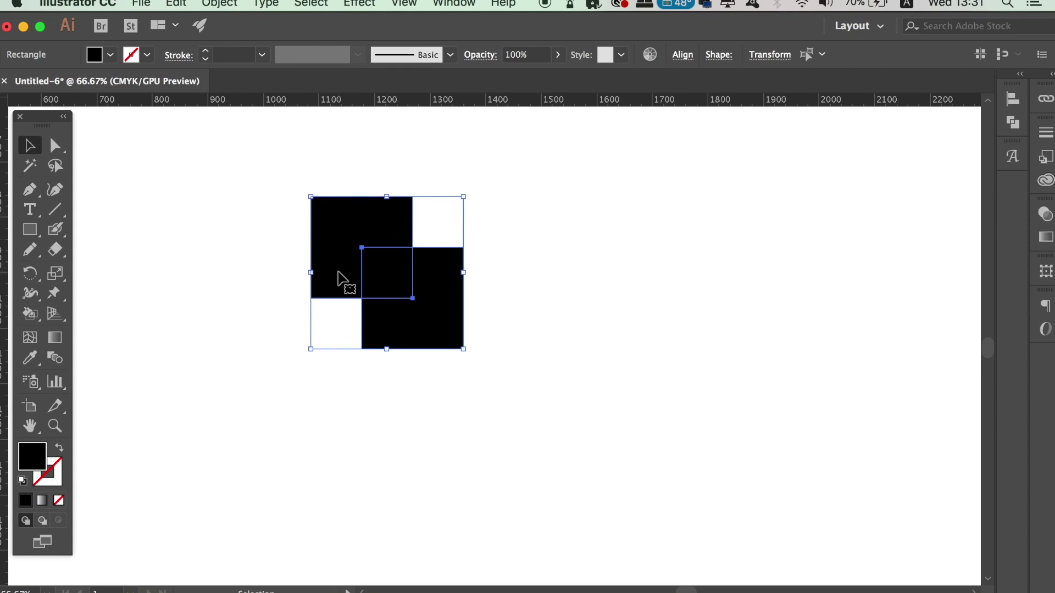
# Step: Trim the two black squares, ungroup them, and nudge the lower one down-right
pyautogui.click(1013, 122)
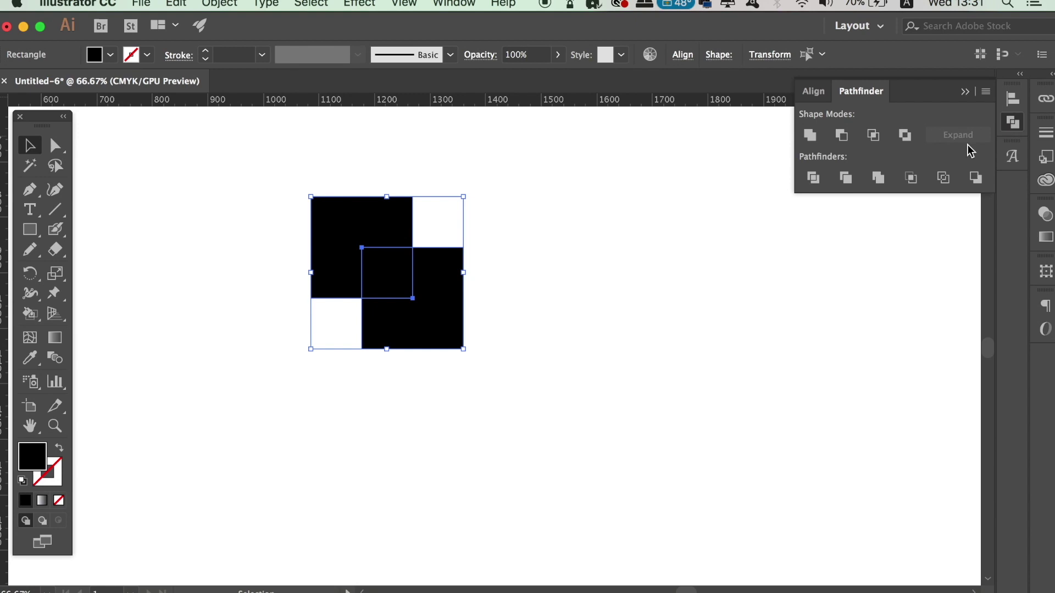
pyautogui.click(856, 181)
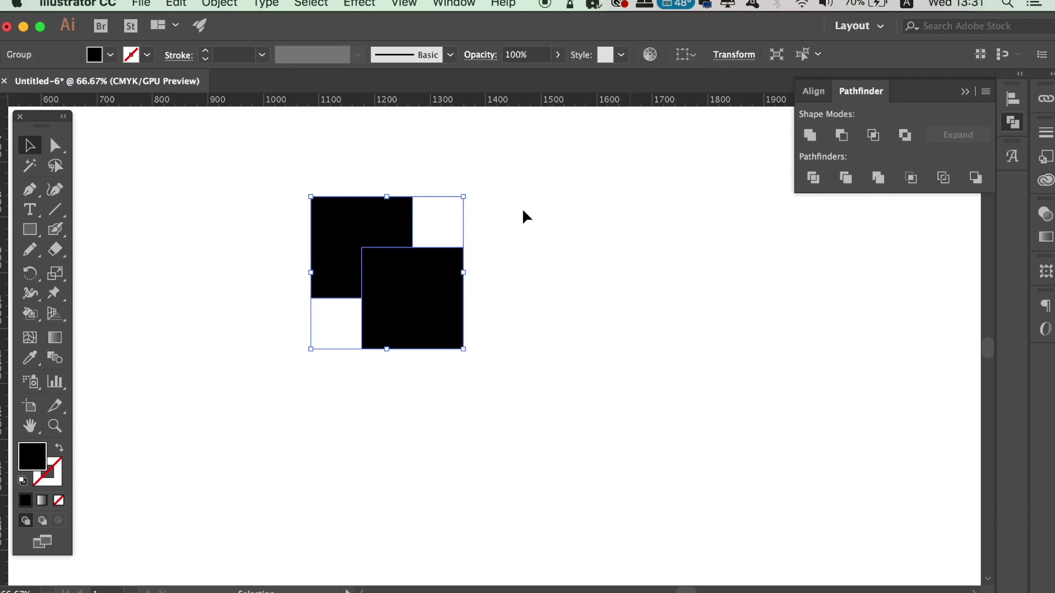
pyautogui.click(252, 77)
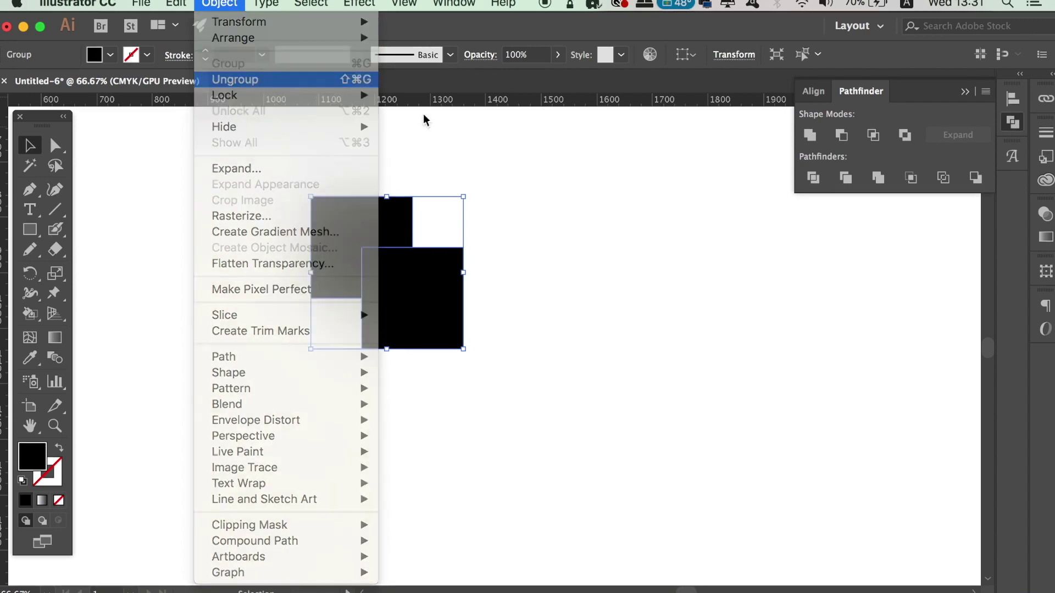
pyautogui.click(424, 117)
pyautogui.moveTo(423, 308); pyautogui.dragTo(427, 312)
pyautogui.click(616, 288)
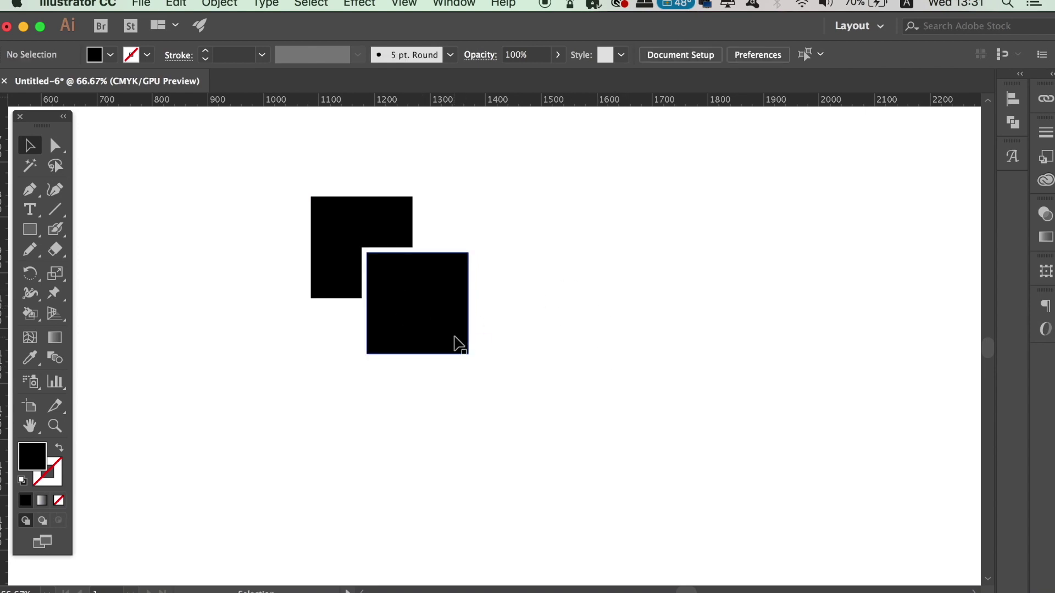
# Step: Overlap the upper-left black square onto the lower square and bring it to the front
pyautogui.moveTo(389, 235); pyautogui.dragTo(432, 279)
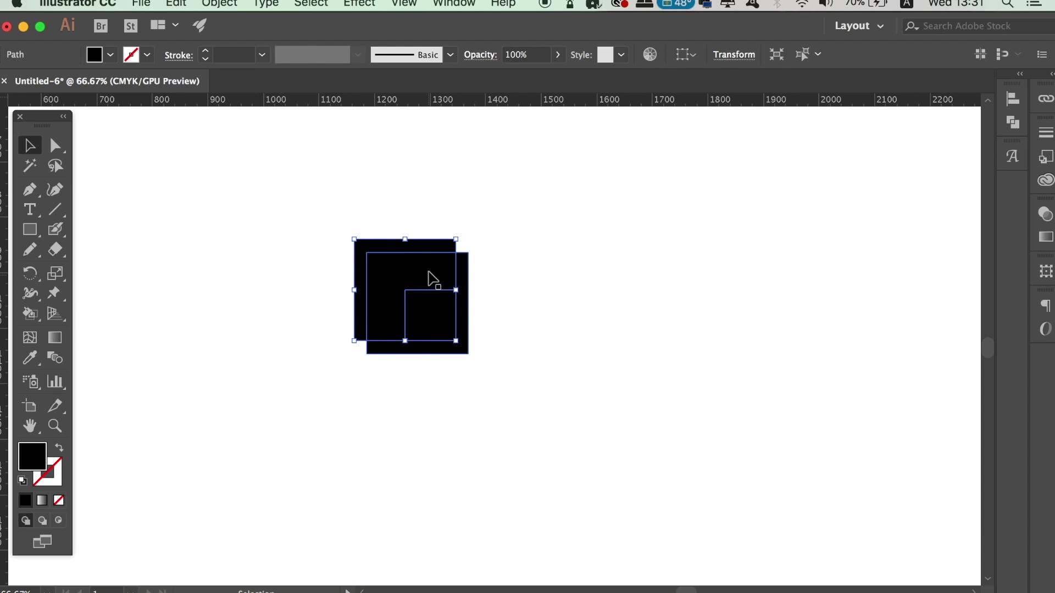
pyautogui.click(219, 3)
pyautogui.moveTo(233, 38)
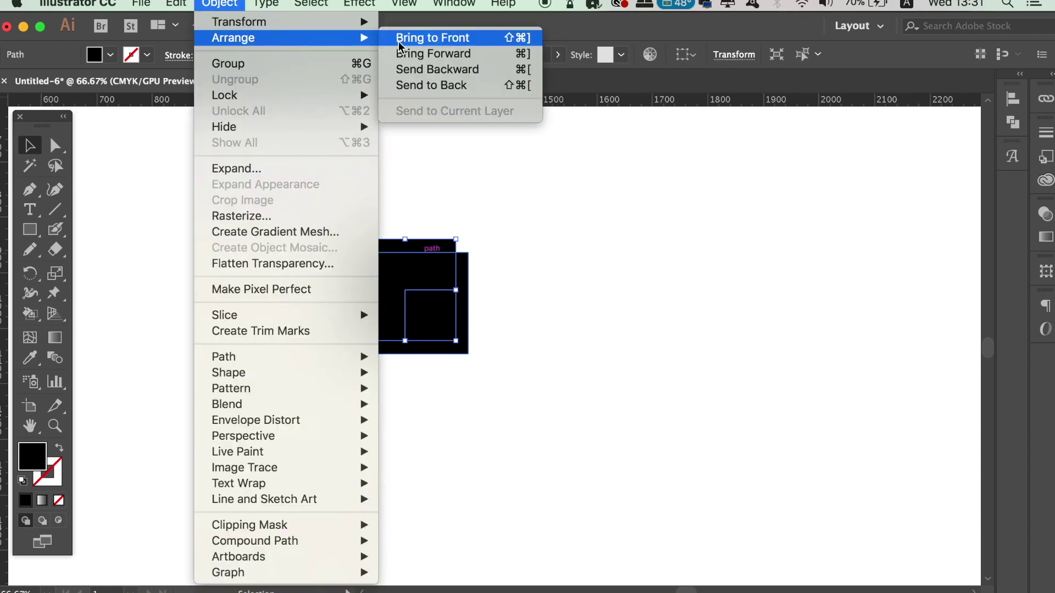
pyautogui.click(398, 39)
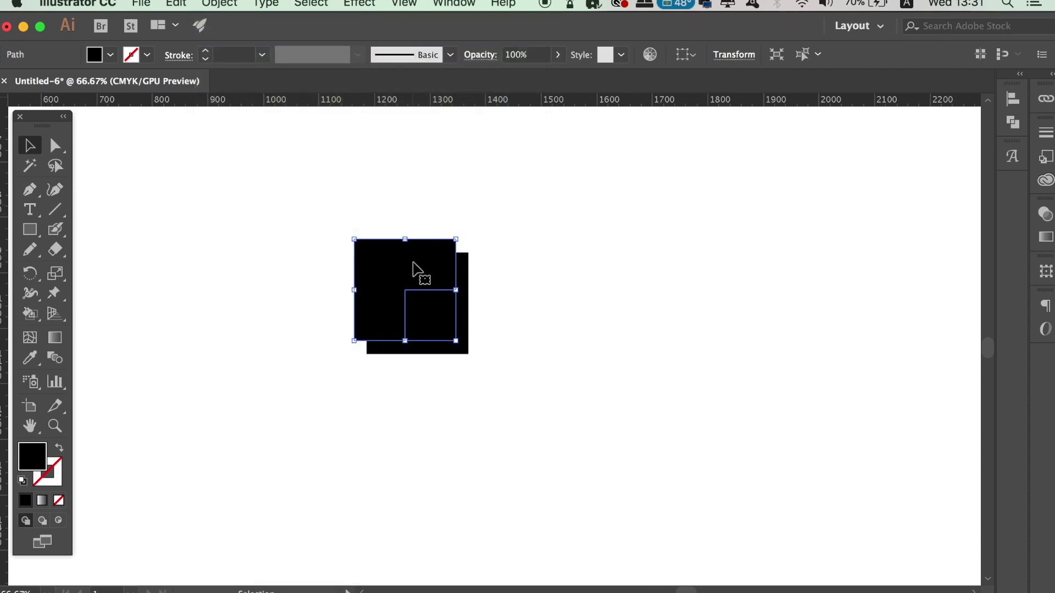
pyautogui.moveTo(416, 269)
pyautogui.mouseDown()
pyautogui.moveTo(500, 324)
pyautogui.moveTo(407, 255)
pyautogui.mouseUp()
# Step: Divide the two overlapping black squares with Pathfinder and ungroup the pieces
pyautogui.moveTo(380, 188); pyautogui.dragTo(552, 368)
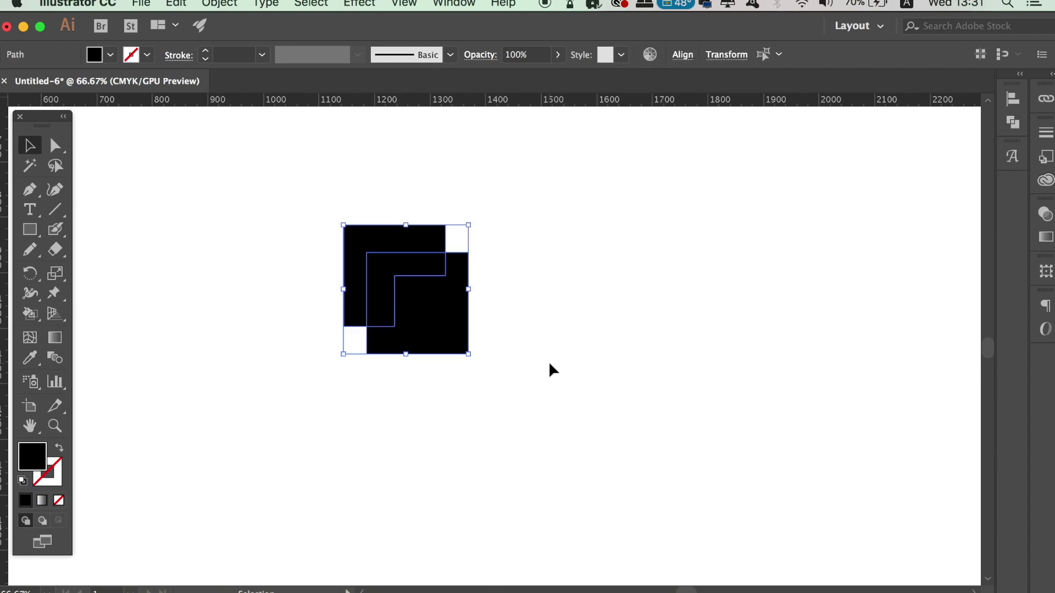
pyautogui.click(1012, 122)
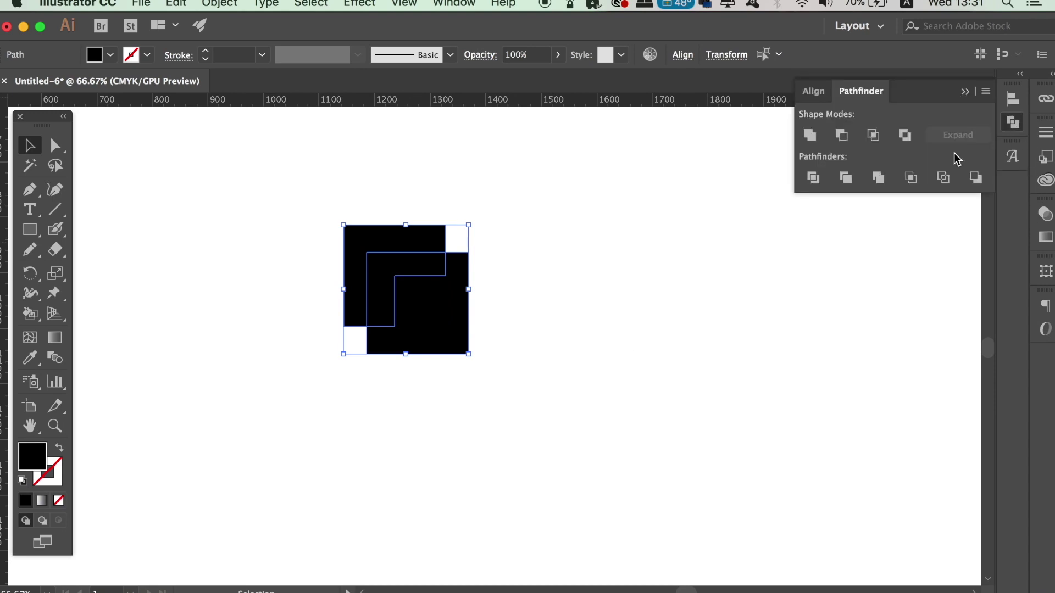
pyautogui.click(838, 180)
pyautogui.click(219, 3)
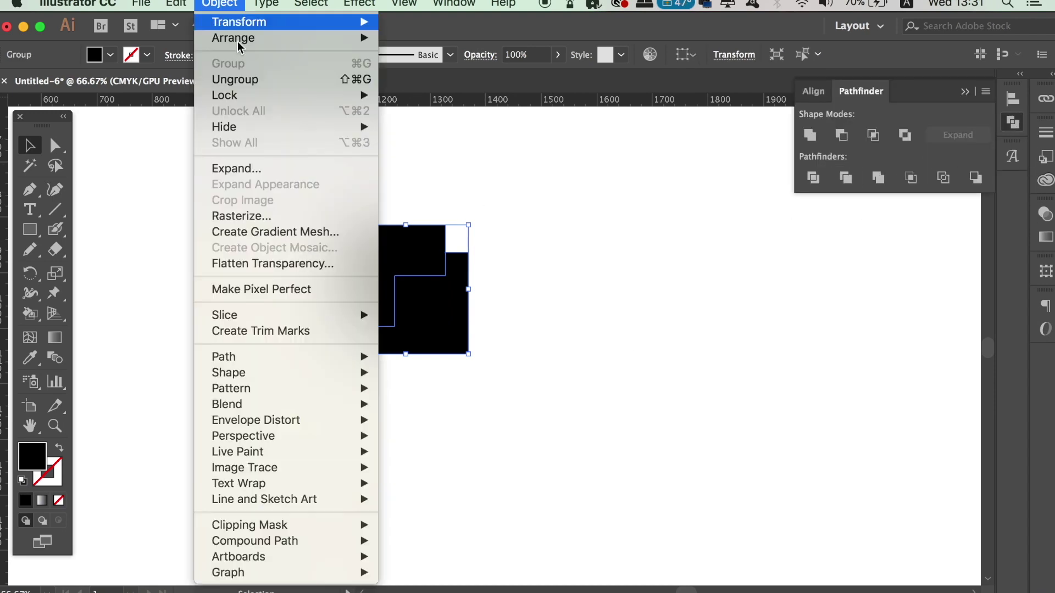
pyautogui.click(252, 78)
# Step: Drag the upper-left divided piece up and left, away from the rest
pyautogui.click(545, 172)
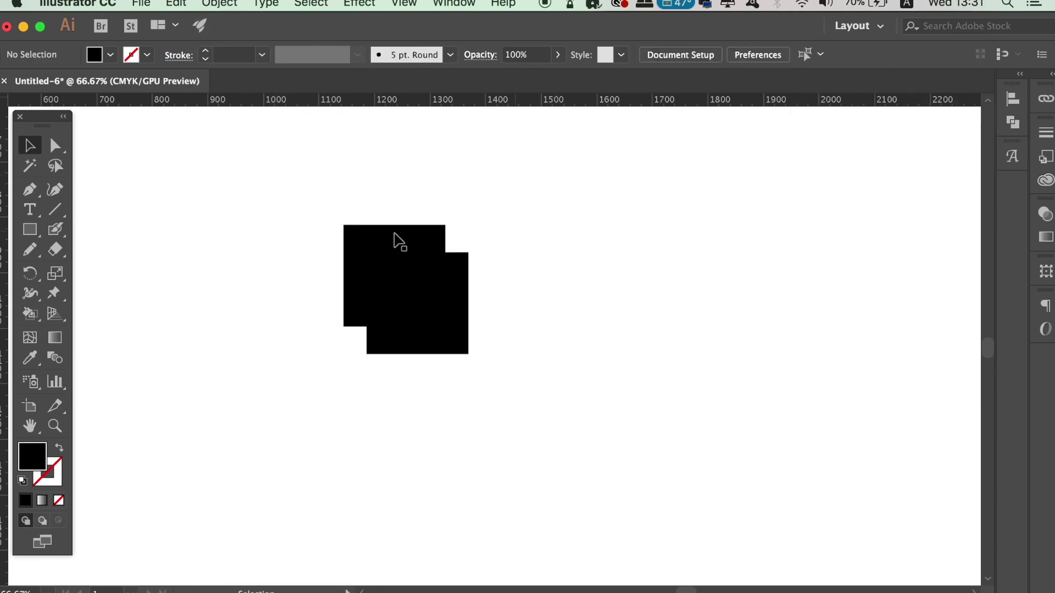
pyautogui.moveTo(394, 238); pyautogui.dragTo(367, 219)
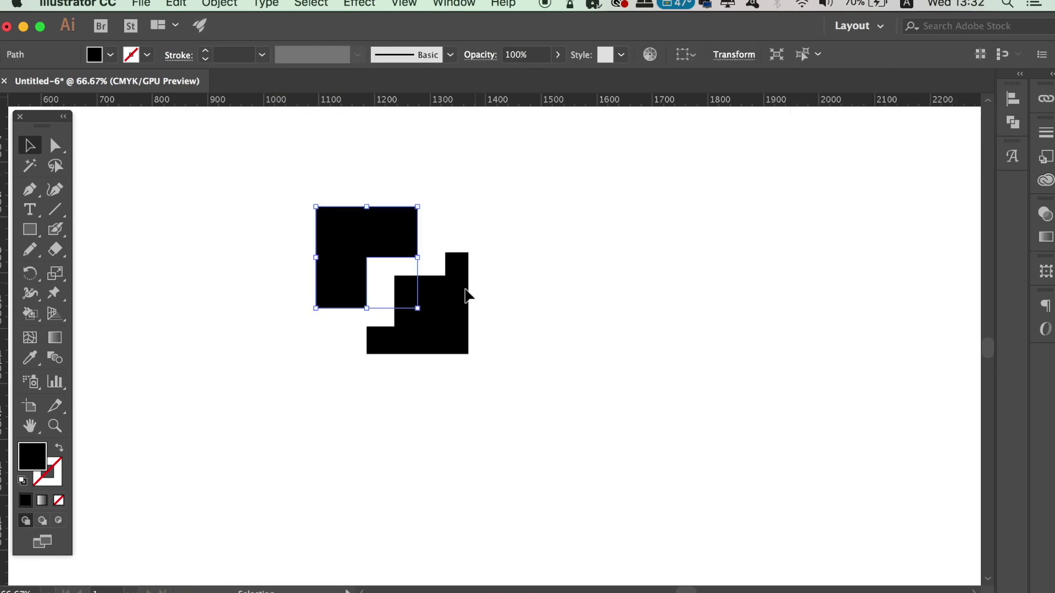
pyautogui.moveTo(357, 227)
pyautogui.mouseDown()
pyautogui.moveTo(315, 228)
pyautogui.moveTo(383, 238)
pyautogui.mouseUp()
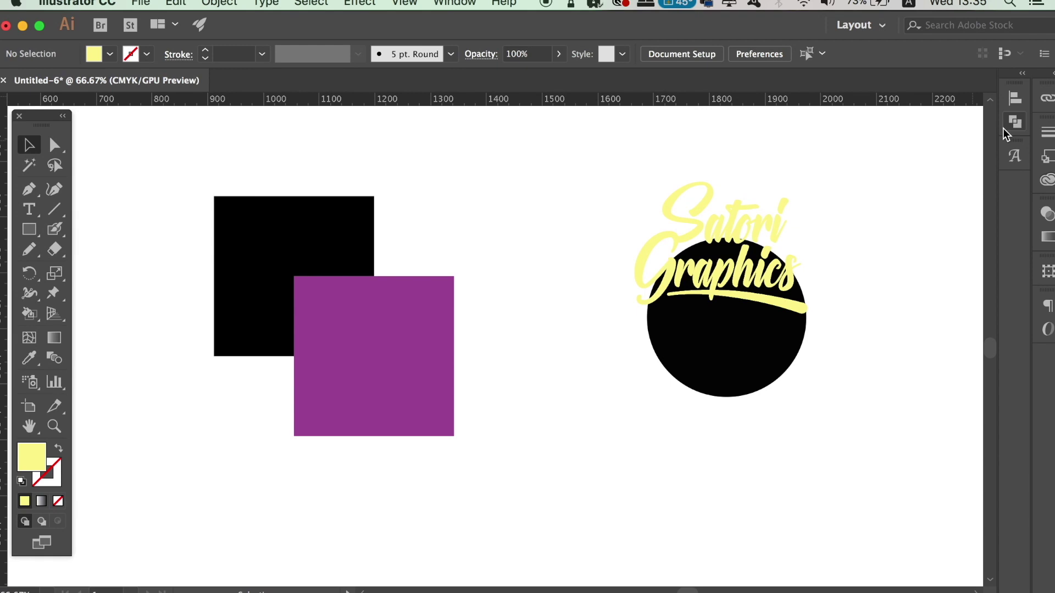
# Step: Select the black and purple squares and apply Pathfinder Crop
pyautogui.click(1014, 122)
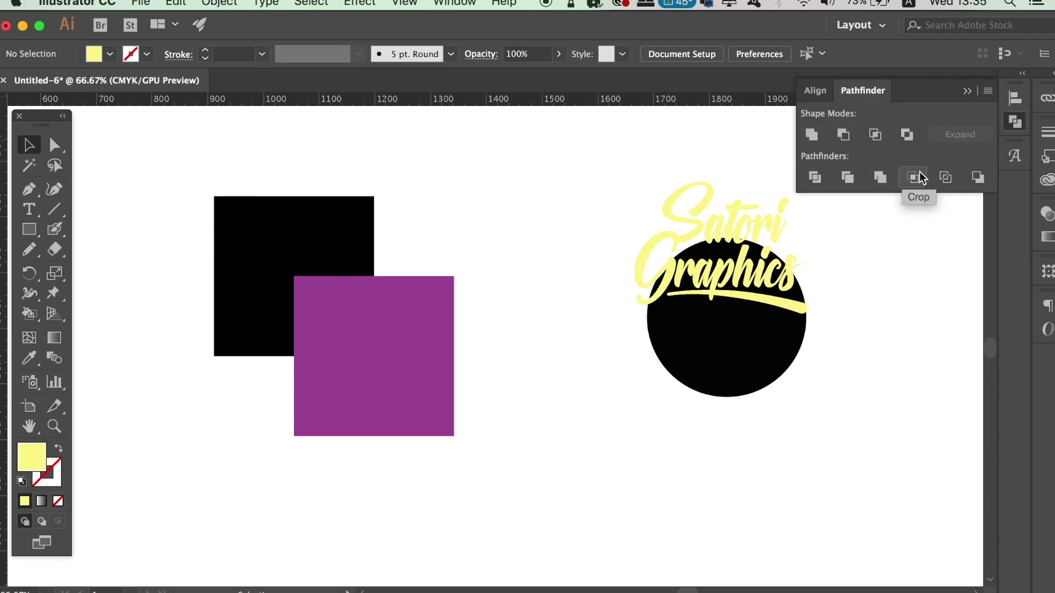
pyautogui.moveTo(289, 163); pyautogui.dragTo(452, 358)
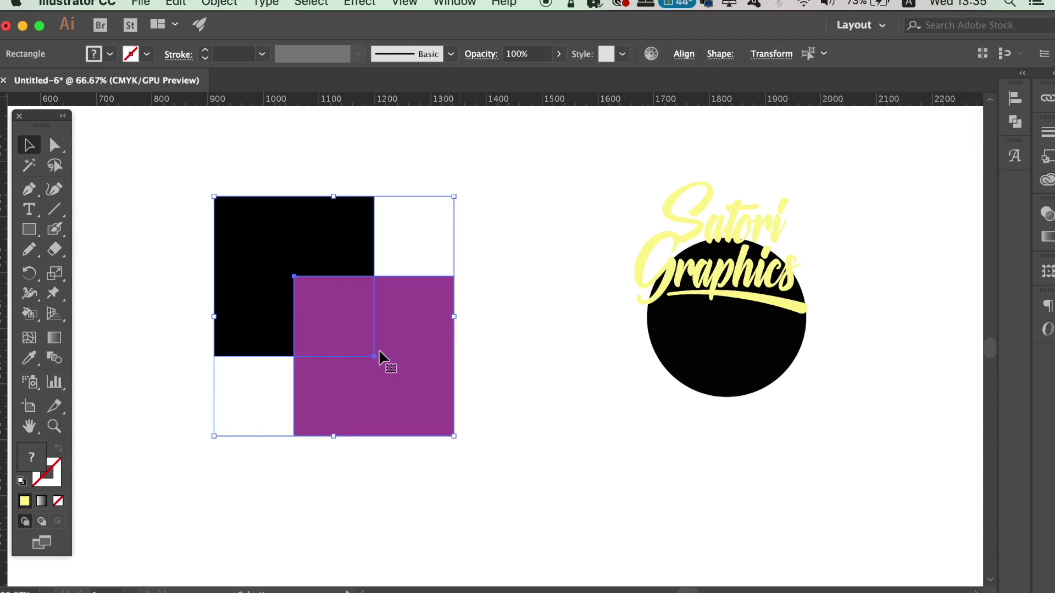
pyautogui.click(438, 384)
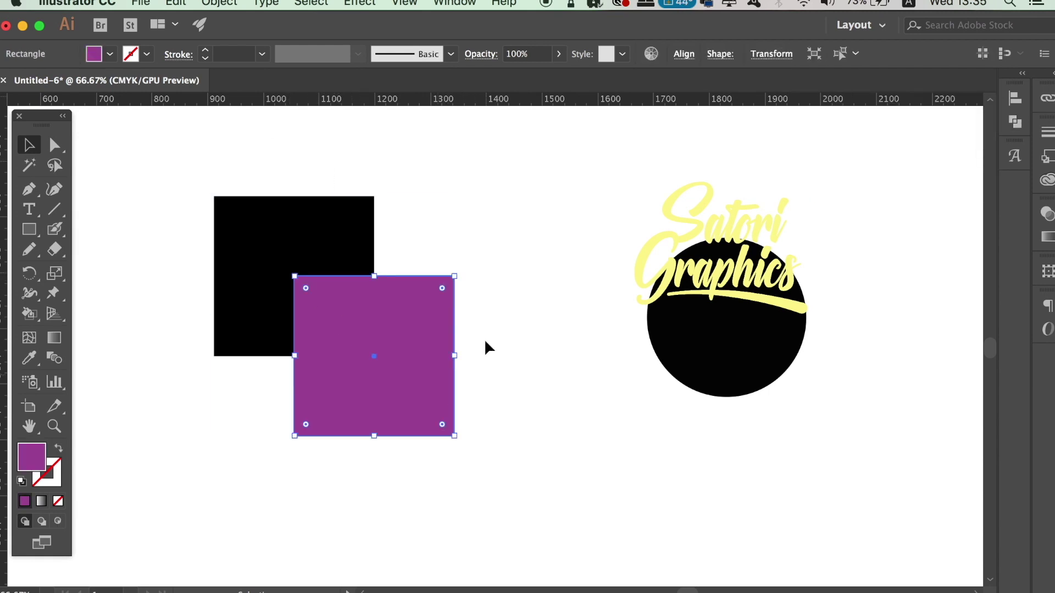
pyautogui.keyDown('shift'); pyautogui.click(299, 244); pyautogui.keyUp('shift')
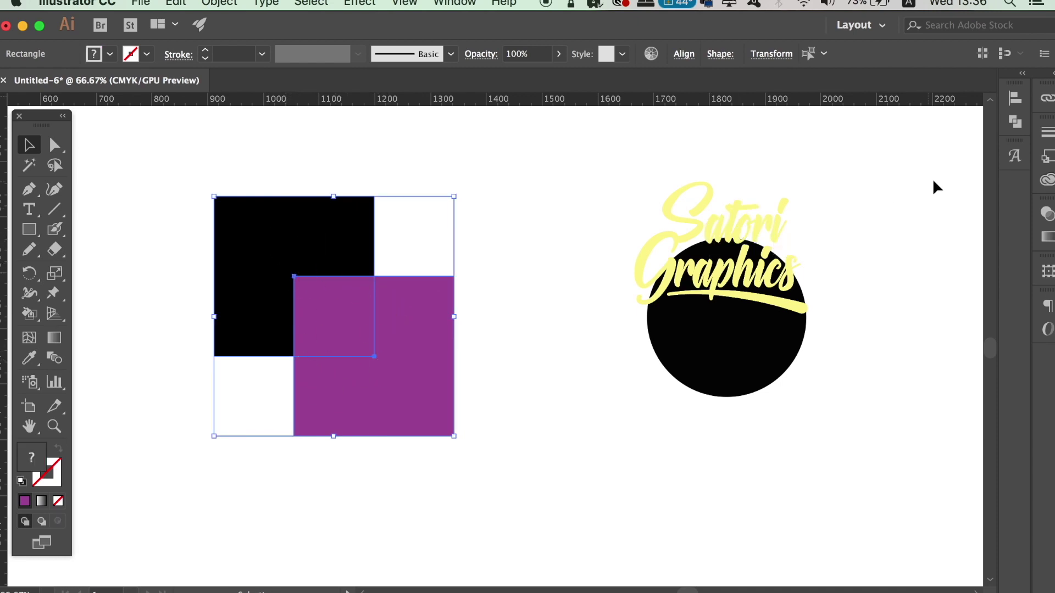
pyautogui.click(1014, 122)
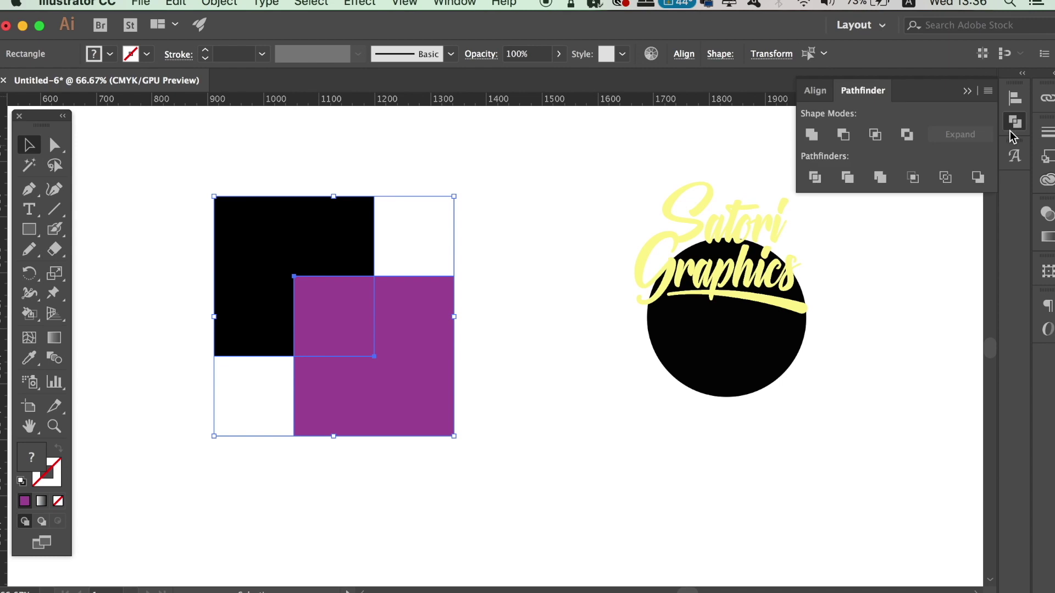
pyautogui.click(913, 178)
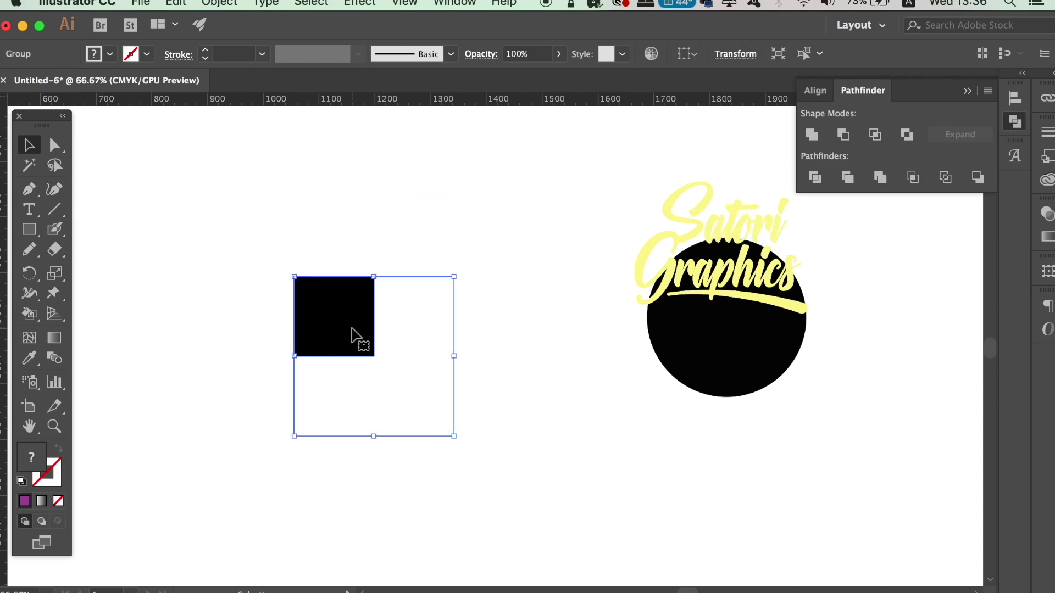
# Step: Ungroup the cropped pieces to inspect them, then undo back to the overlapping squares
pyautogui.click(500, 217)
pyautogui.click(335, 313)
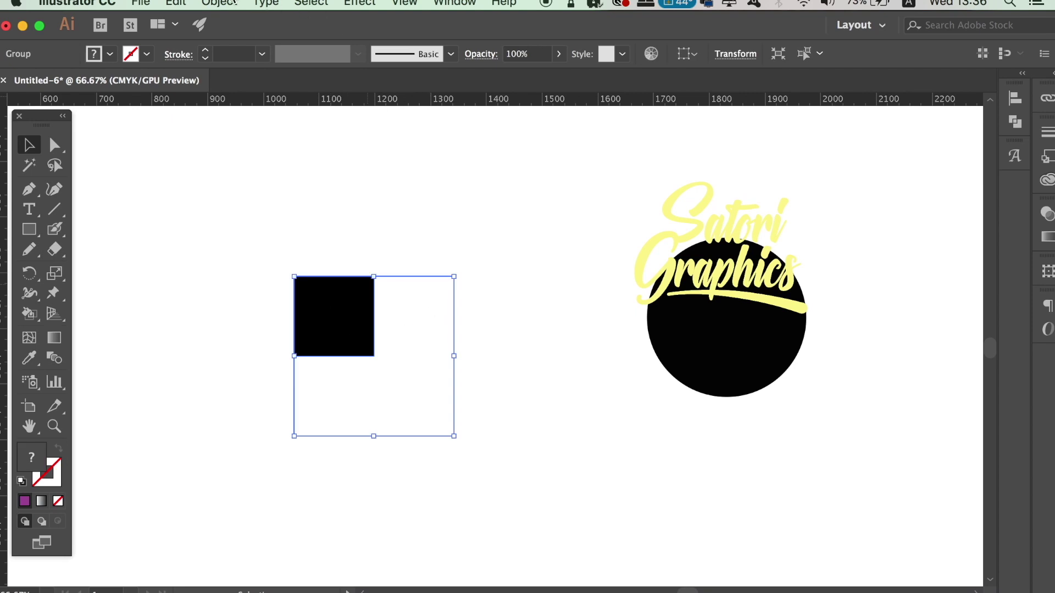
pyautogui.click(235, 3)
pyautogui.click(259, 77)
pyautogui.click(362, 268)
pyautogui.click(341, 308)
pyautogui.click(434, 376)
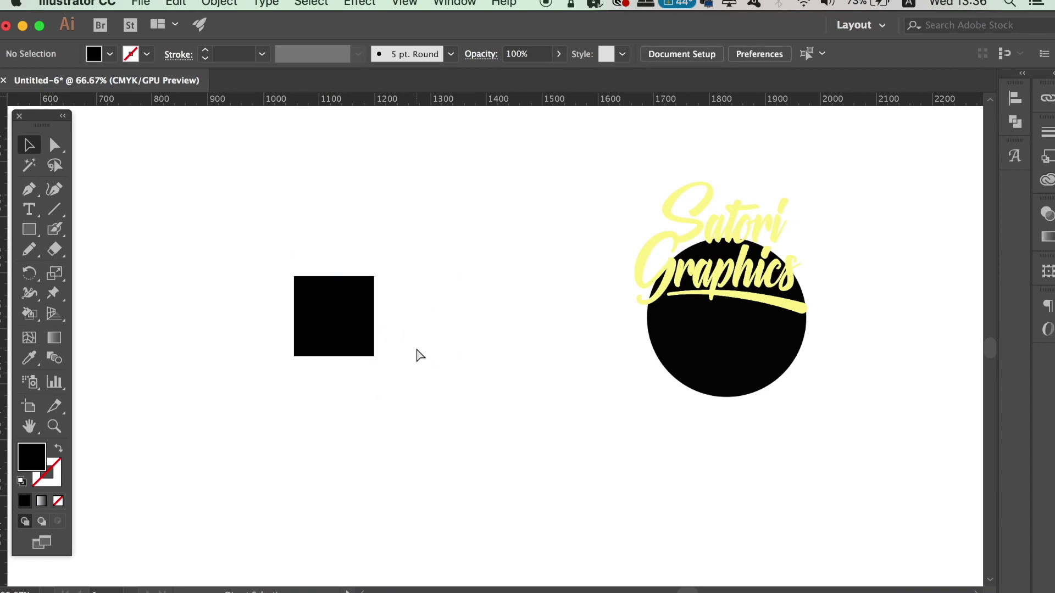
pyautogui.press('super+z')
# Step: Pan the view left and select the Satori Graphics lettering
pyautogui.click(510, 336)
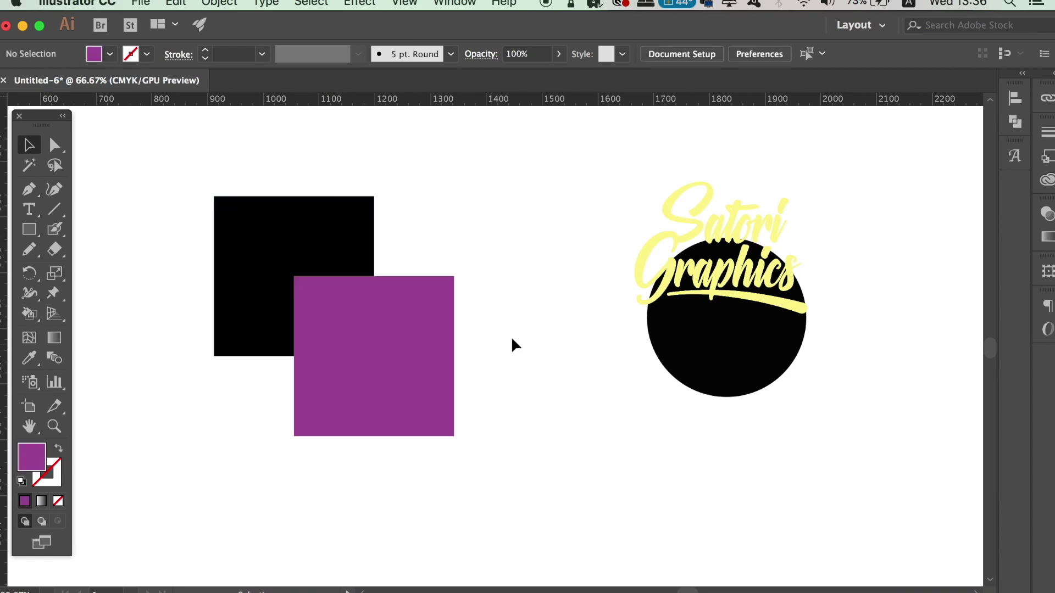
pyautogui.moveTo(577, 317); pyautogui.dragTo(527, 324)
pyautogui.click(677, 284)
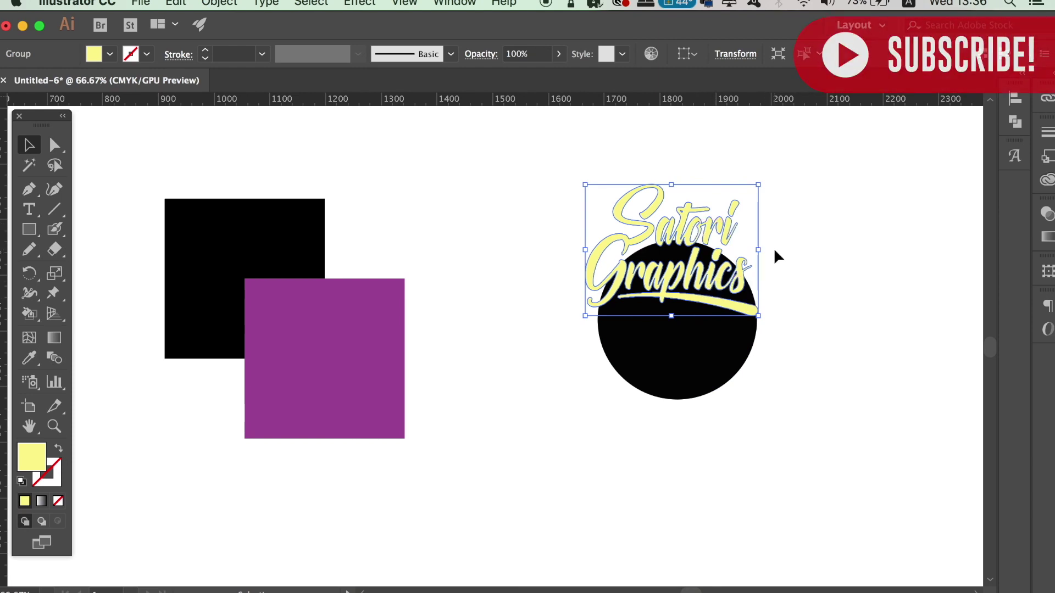
# Step: Try a Pathfinder Crop on the lettering and circle, then undo it
pyautogui.moveTo(530, 165); pyautogui.dragTo(756, 364)
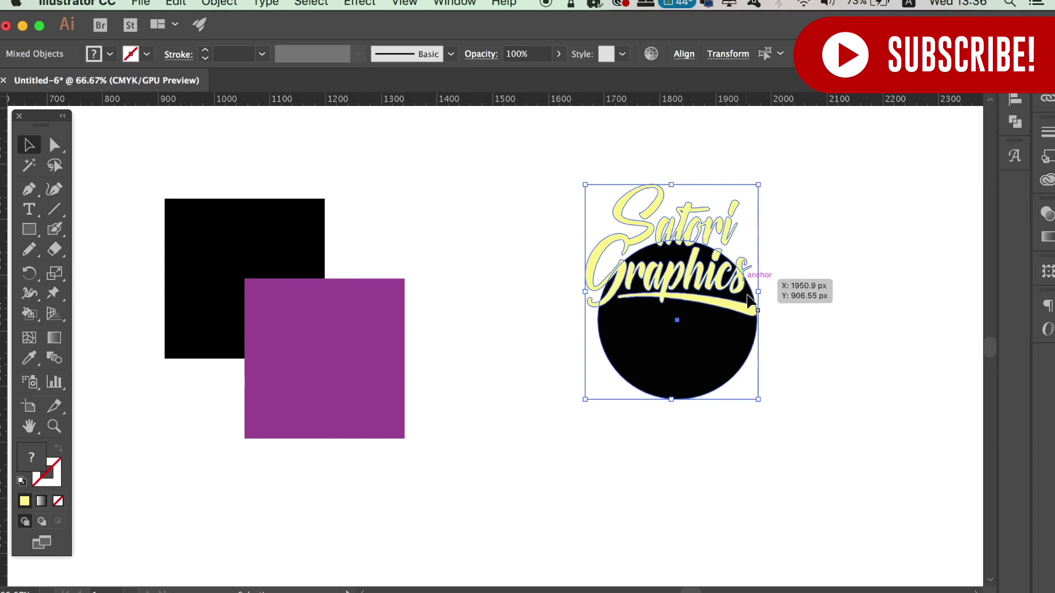
pyautogui.click(1014, 121)
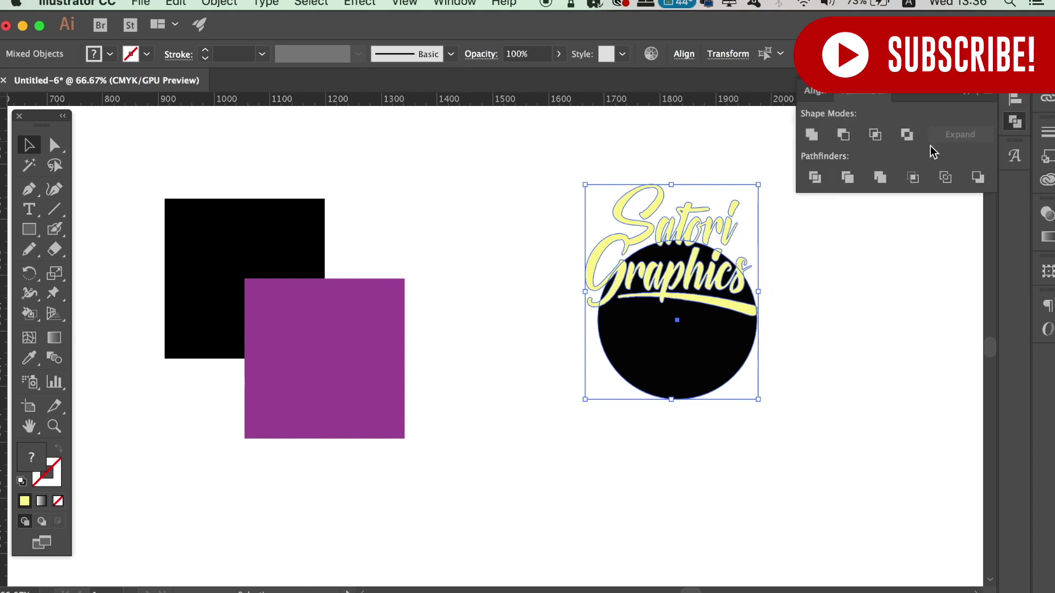
pyautogui.click(912, 177)
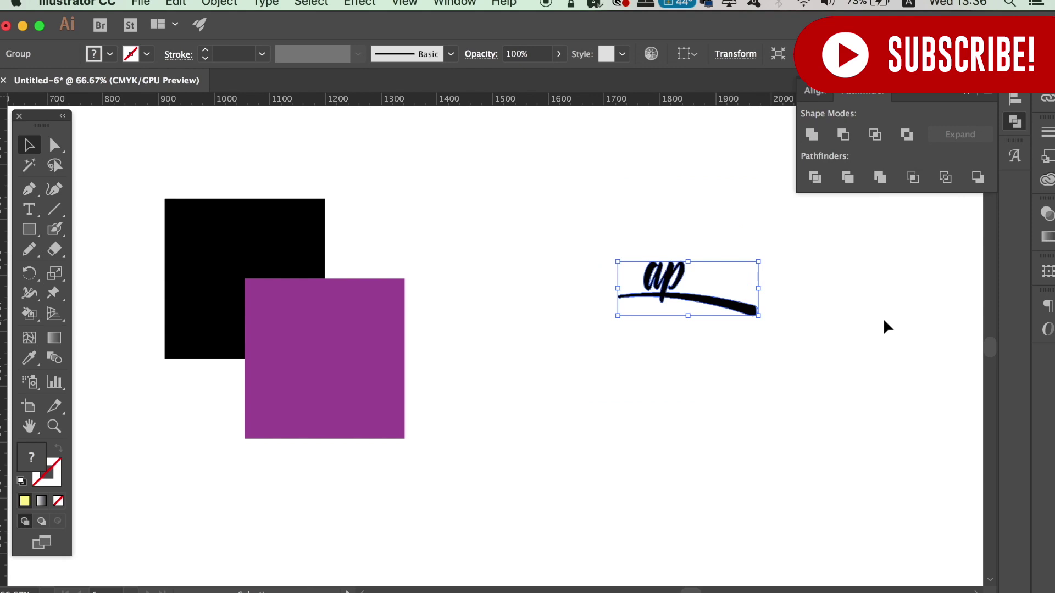
pyautogui.hotkey('ctrl', 'z')
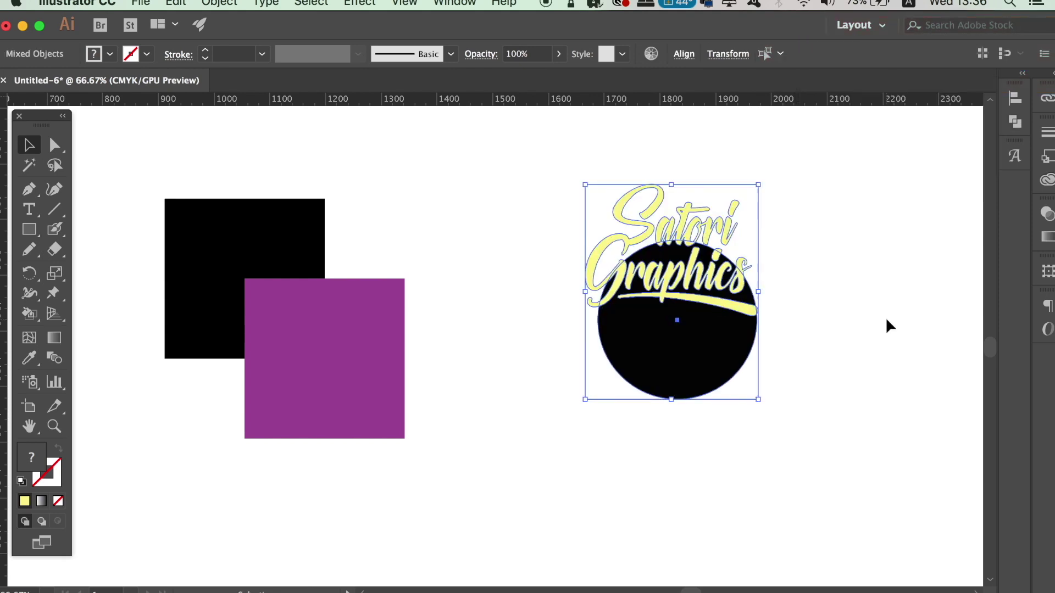
pyautogui.click(886, 318)
# Step: Make the Satori Graphics lettering a single compound path
pyautogui.click(720, 223)
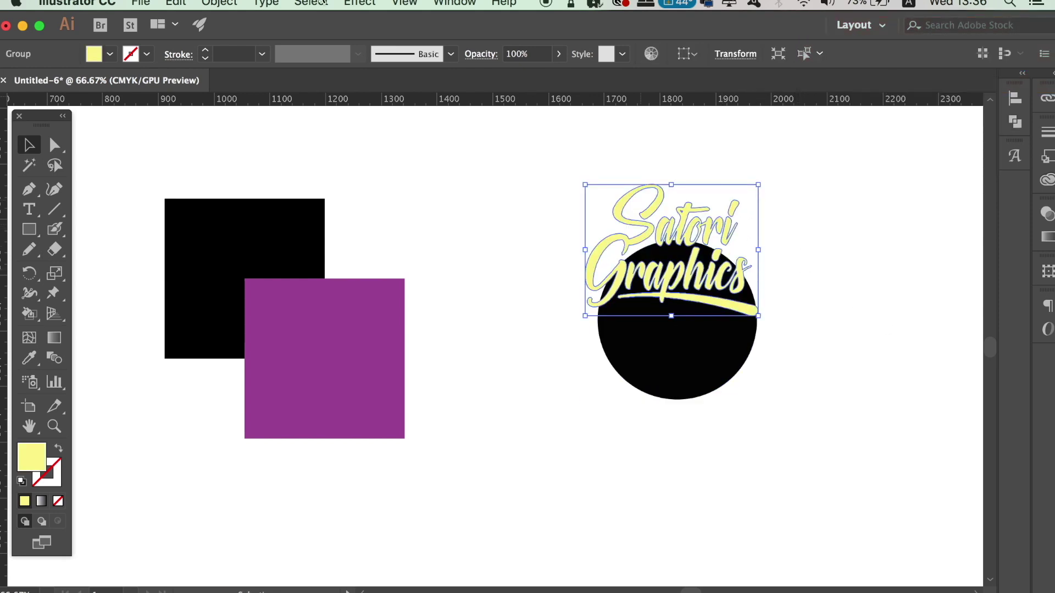
pyautogui.click(240, 2)
pyautogui.moveTo(255, 541)
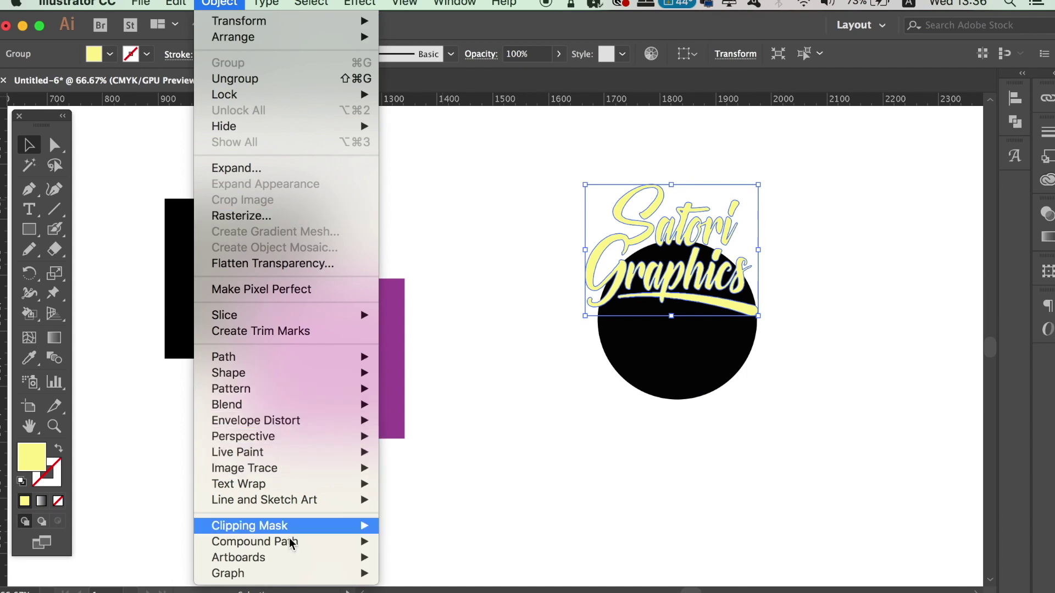
pyautogui.click(413, 541)
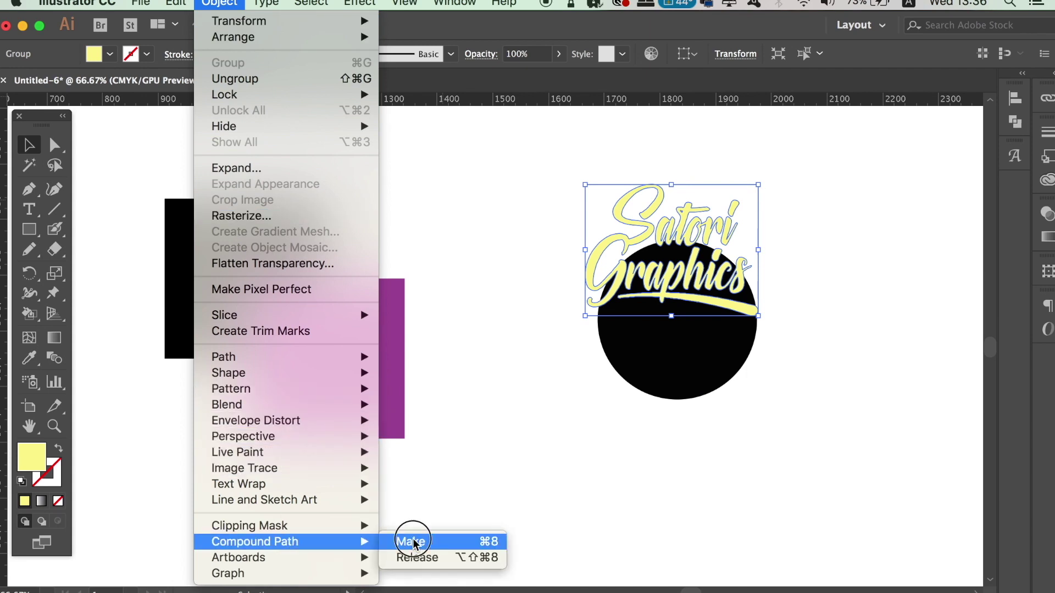
pyautogui.click(612, 497)
# Step: Select the circle and compound lettering and crop them with Pathfinder Crop
pyautogui.moveTo(548, 189); pyautogui.dragTo(736, 360)
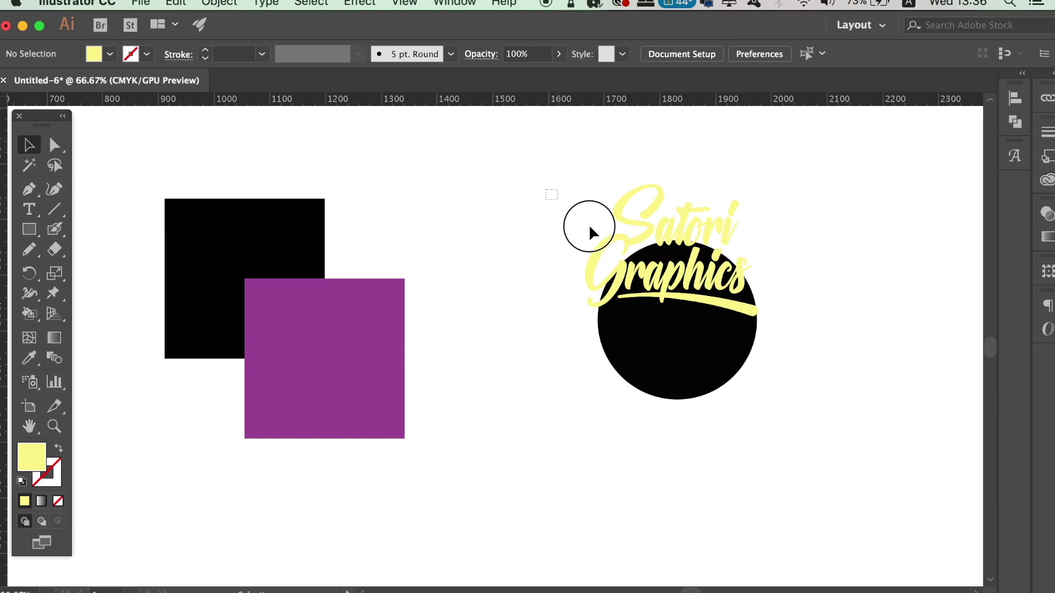
pyautogui.click(1014, 121)
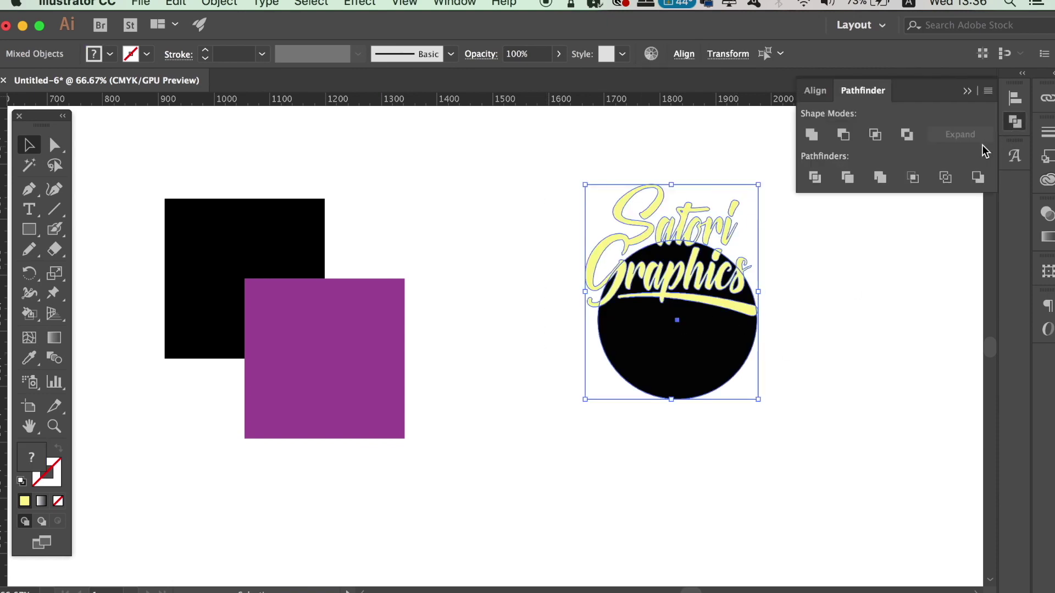
pyautogui.click(912, 178)
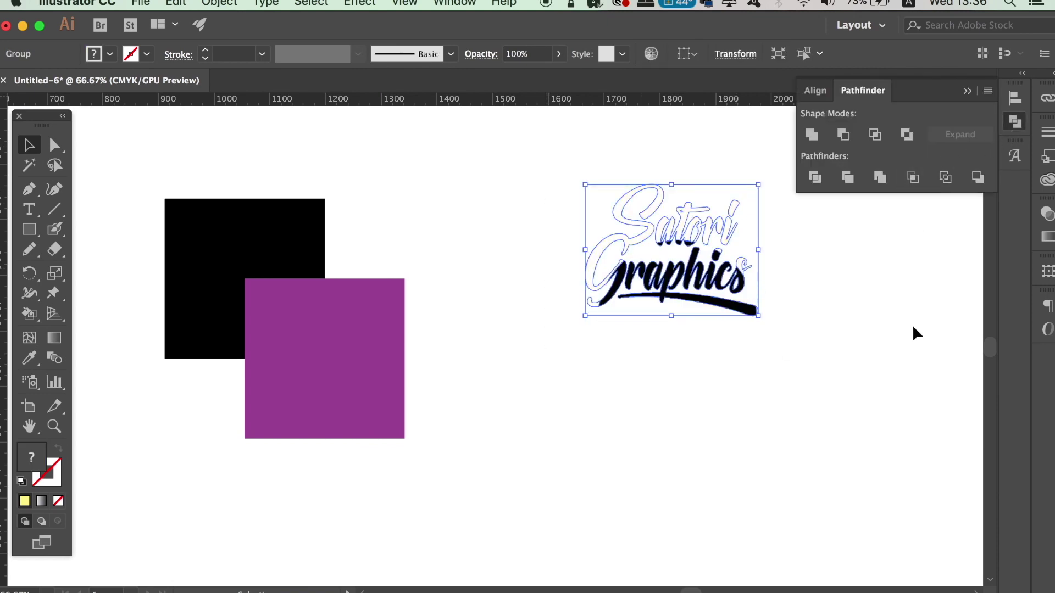
pyautogui.click(915, 339)
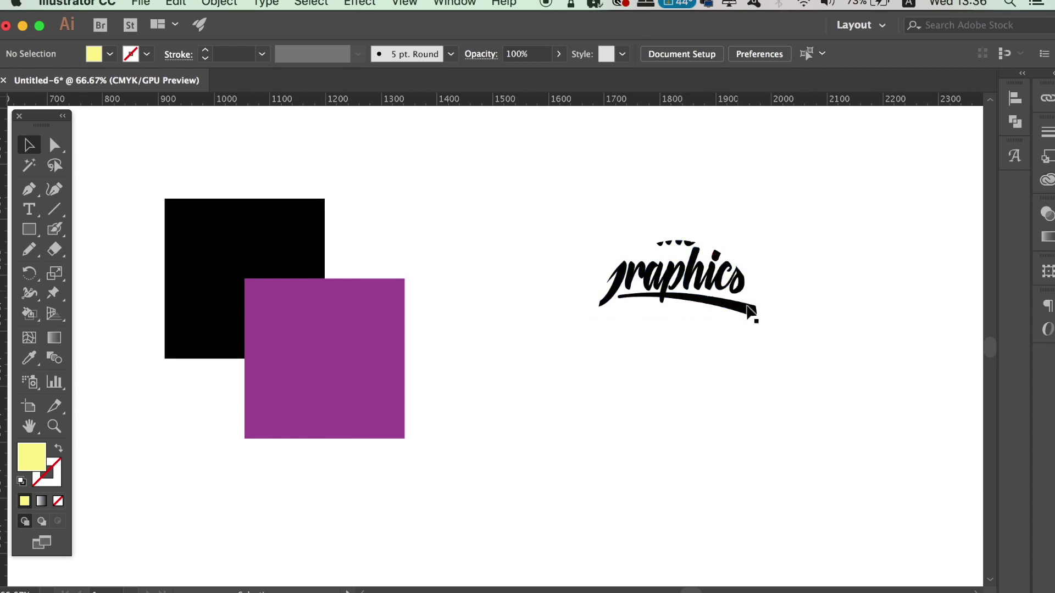
pyautogui.click(710, 240)
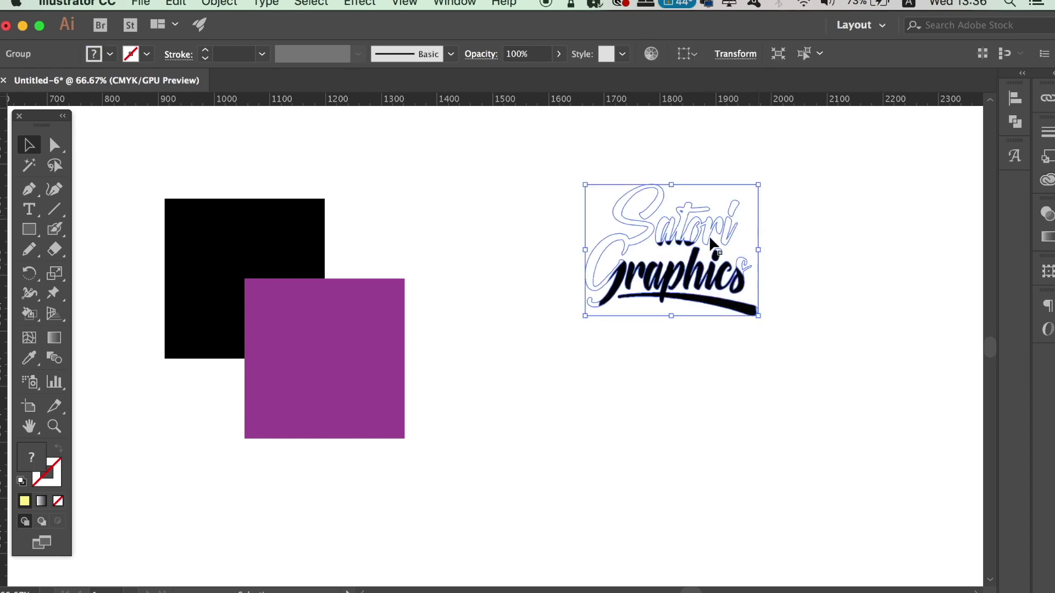
# Step: Ungroup the cropped lettering and briefly drag the last letters down to inspect them
pyautogui.click(239, 3)
pyautogui.click(236, 78)
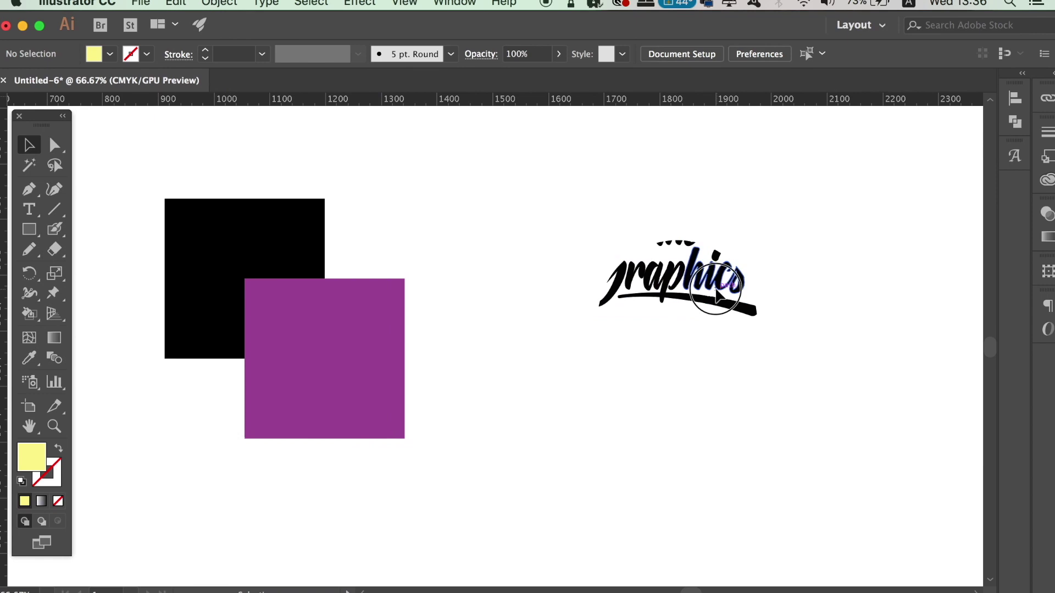
pyautogui.moveTo(717, 297); pyautogui.dragTo(722, 354)
pyautogui.hotkey('ctrl', 'z')
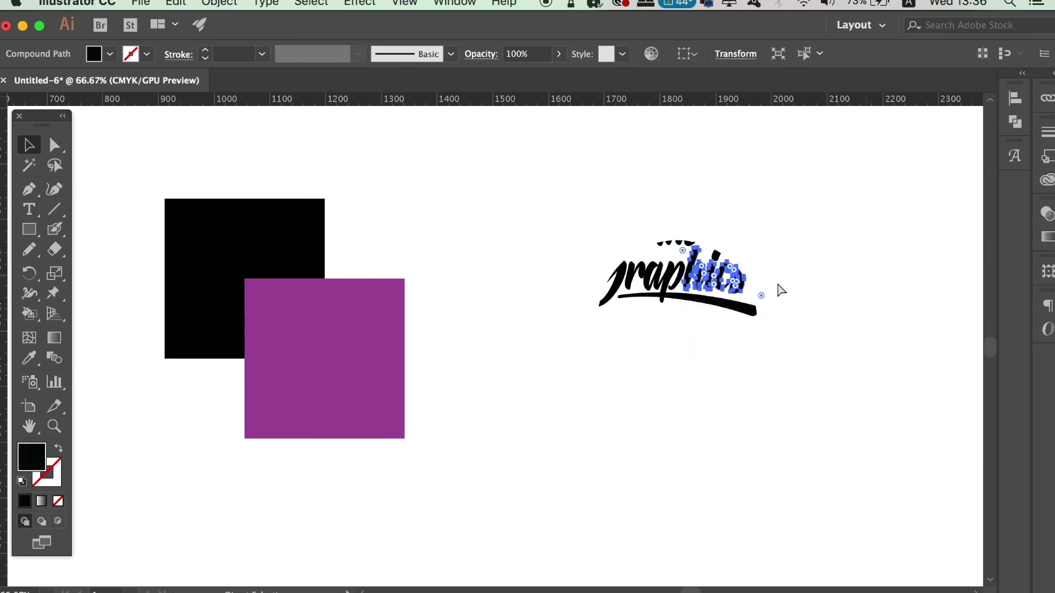
pyautogui.click(781, 290)
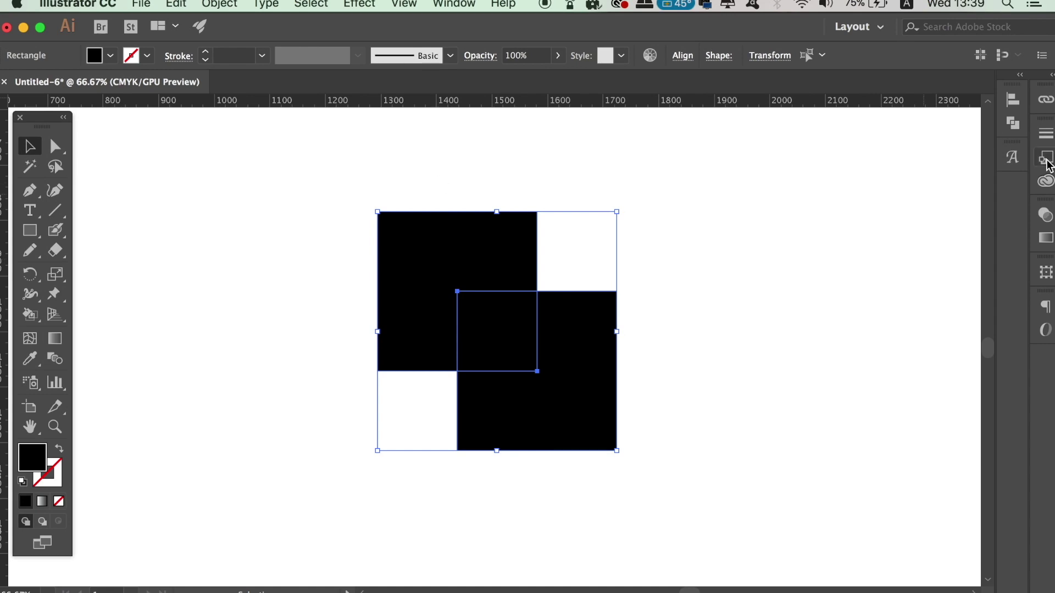
# Step: Apply Pathfinder Outline to the overlapping squares and give the outlines a 1 pt stroke
pyautogui.click(1013, 123)
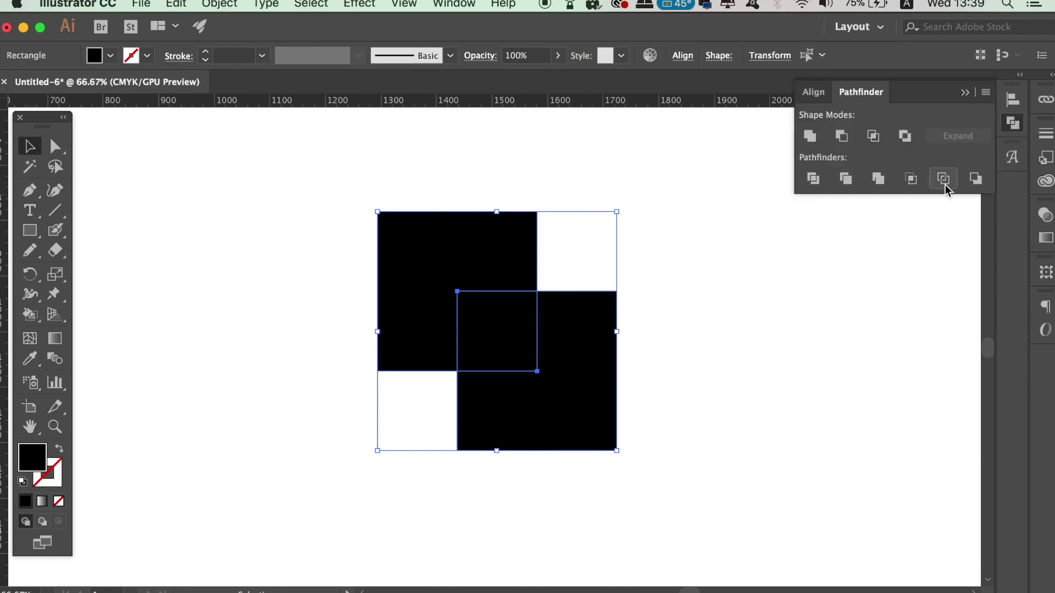
pyautogui.click(945, 184)
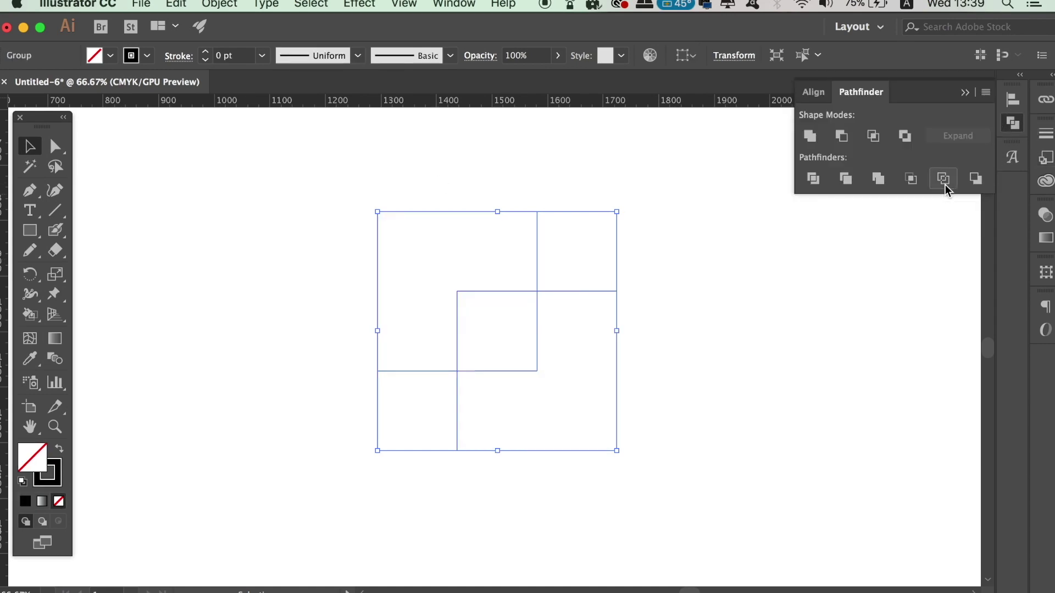
pyautogui.click(318, 117)
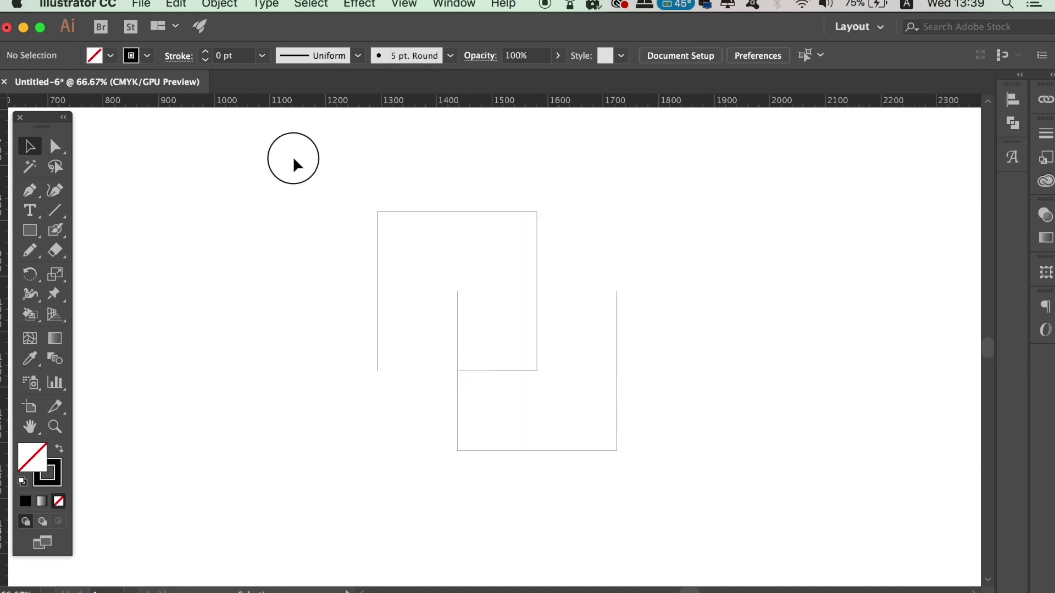
pyautogui.moveTo(294, 164); pyautogui.dragTo(385, 220)
pyautogui.click(205, 52)
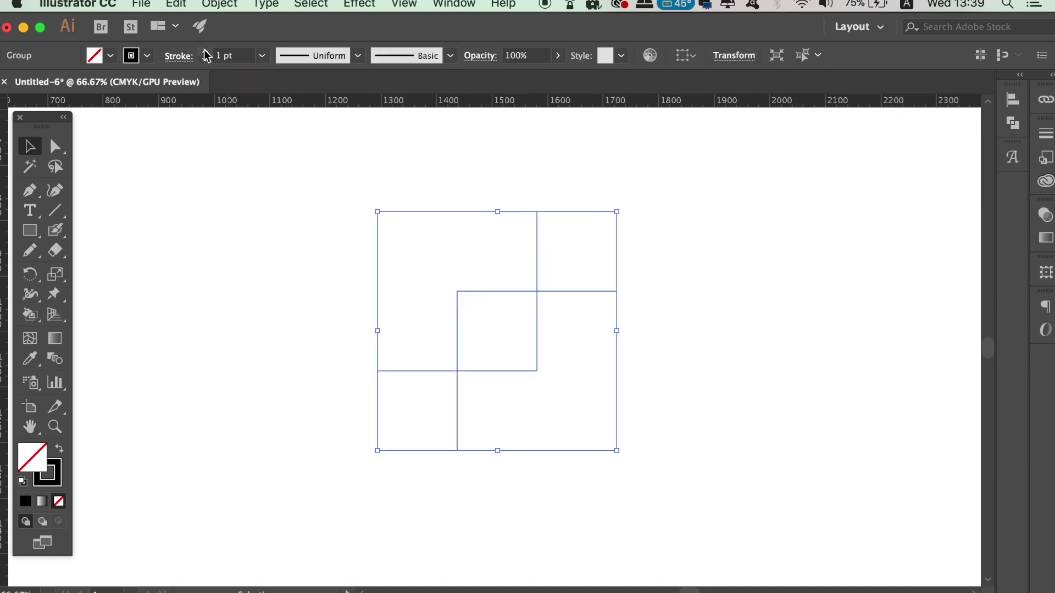
# Step: Ungroup the outlined squares into separate paths
pyautogui.click(268, 247)
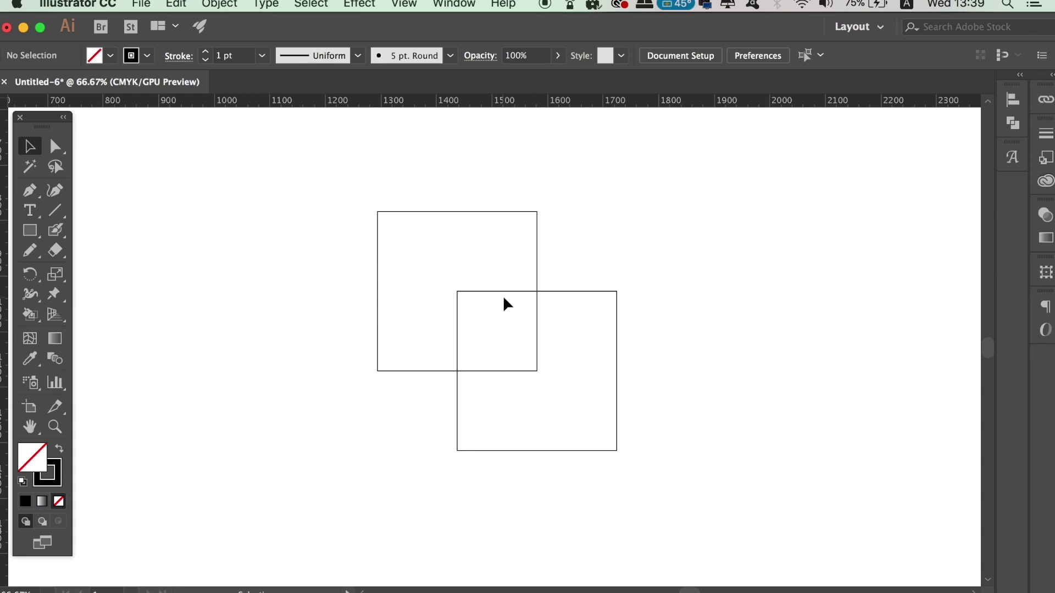
pyautogui.click(506, 292)
pyautogui.click(245, 5)
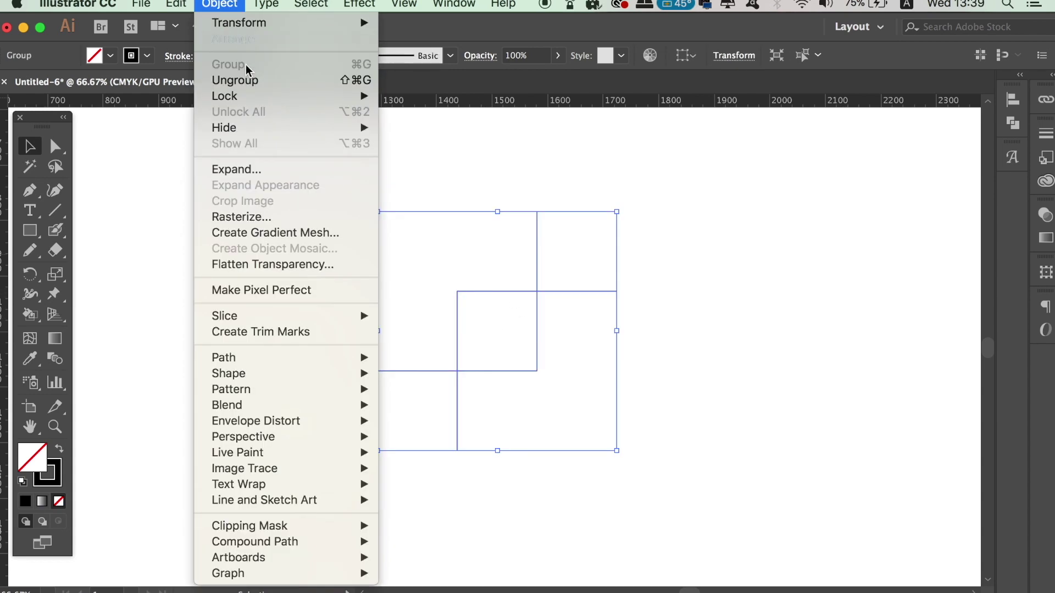
pyautogui.click(236, 77)
pyautogui.click(532, 322)
pyautogui.click(520, 294)
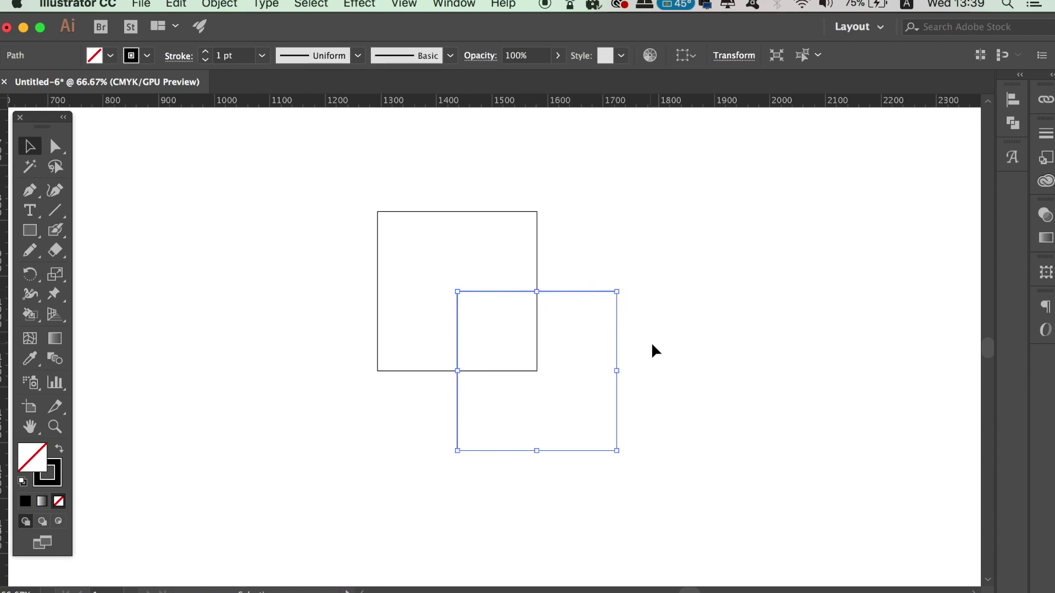
# Step: Give the upper-left square's stroke a lens-shaped width profile
pyautogui.click(533, 246)
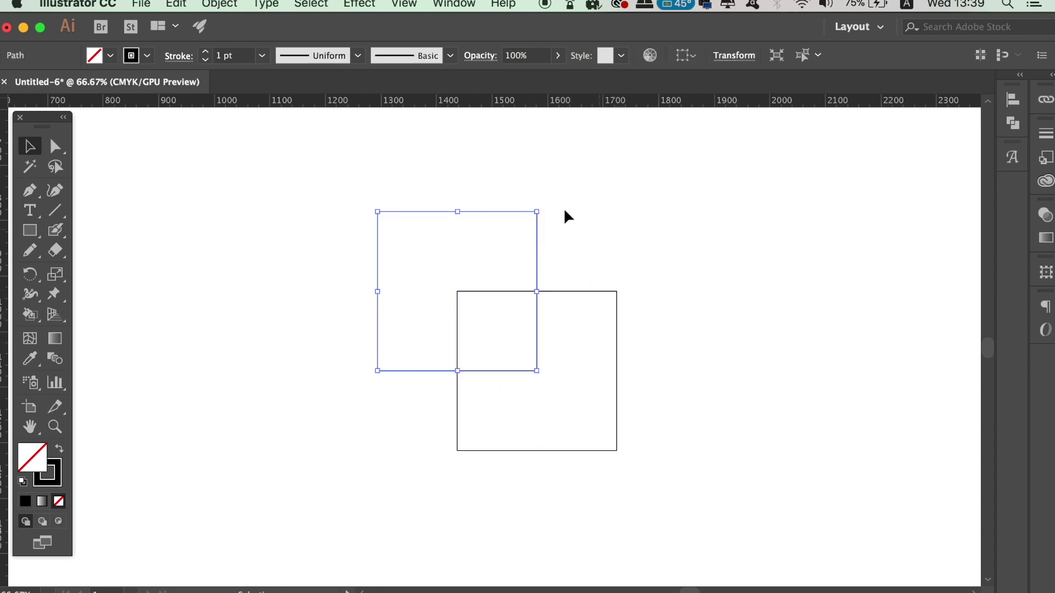
pyautogui.click(361, 55)
pyautogui.click(339, 109)
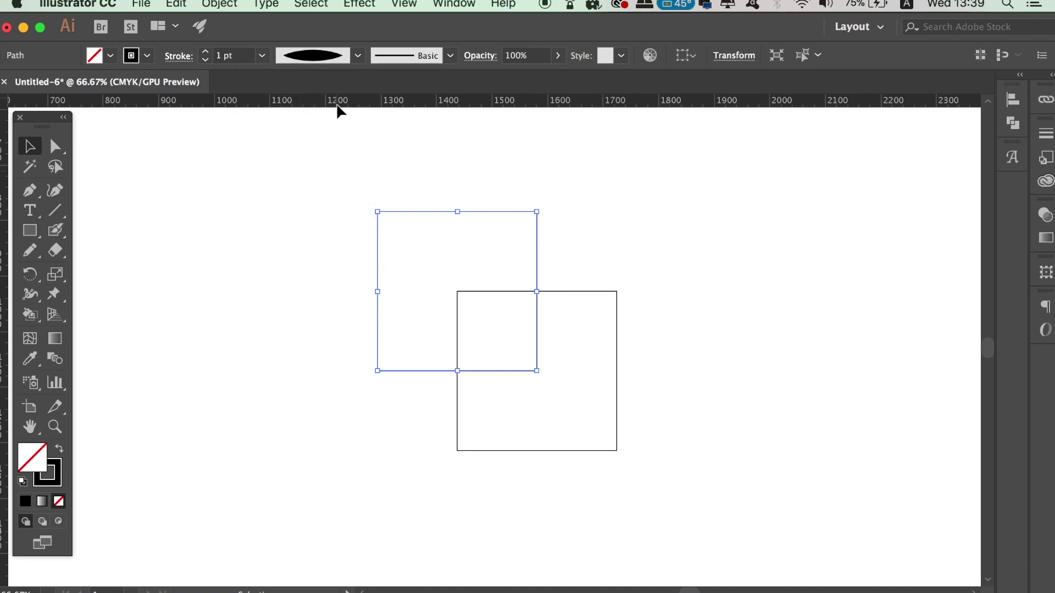
pyautogui.click(631, 186)
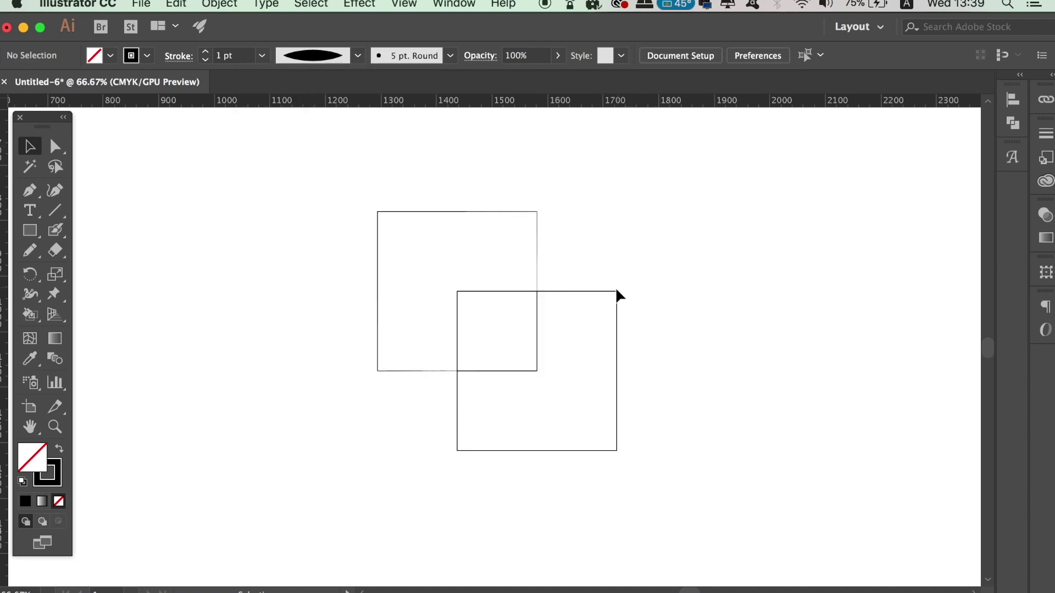
# Step: Switch the upper-left square to a wedge-tapered width profile with a 4 pt stroke
pyautogui.click(536, 240)
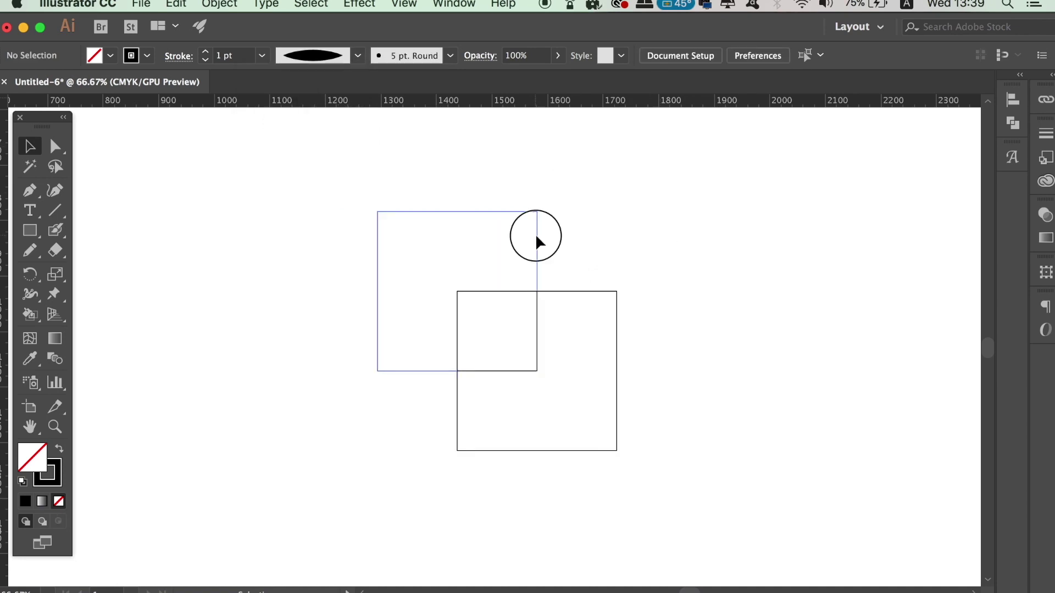
pyautogui.click(358, 55)
pyautogui.click(339, 193)
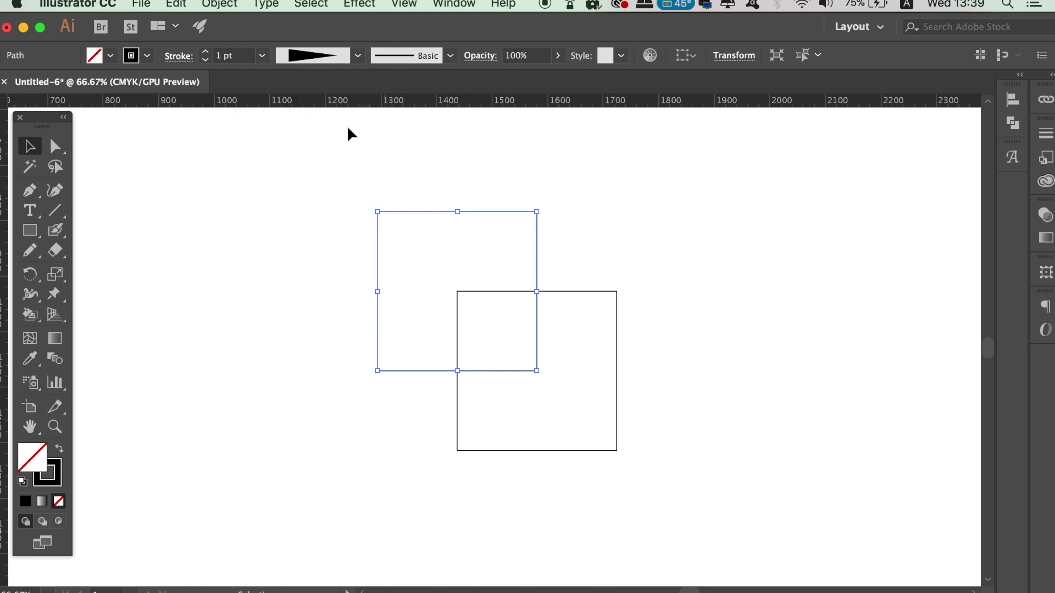
pyautogui.click(205, 51)
pyautogui.click(205, 51)
pyautogui.click(240, 229)
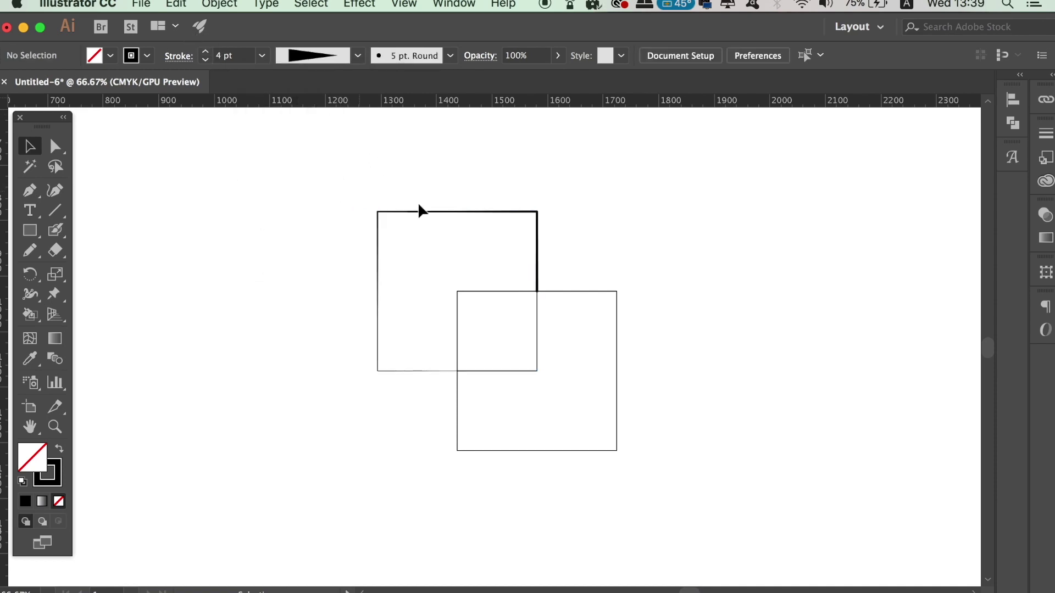
pyautogui.press('super+z')
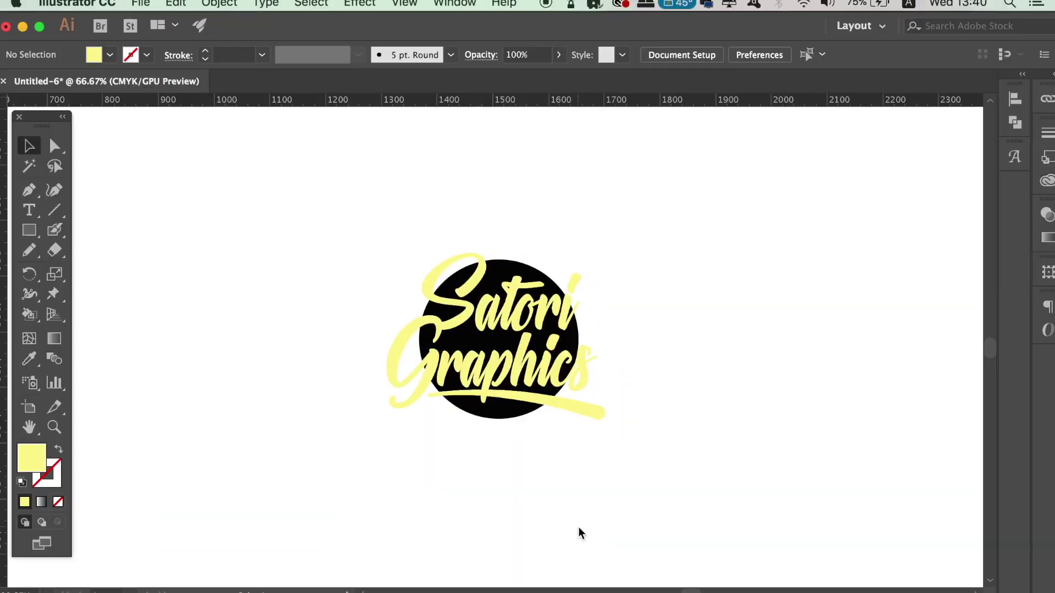
# Step: Combine the Satori Graphics lettering into one compound path
pyautogui.click(536, 324)
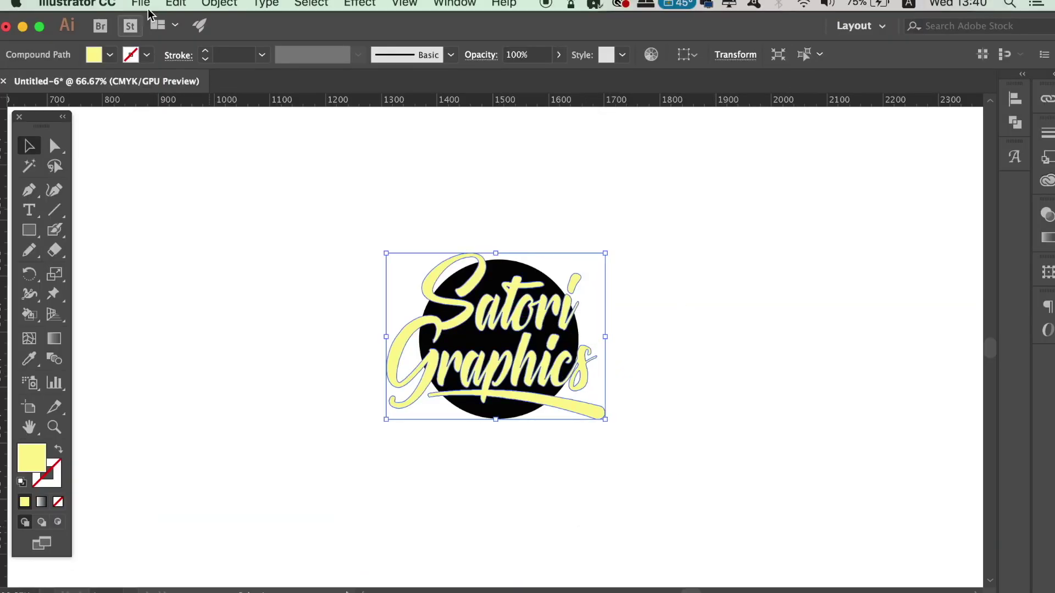
pyautogui.click(219, 3)
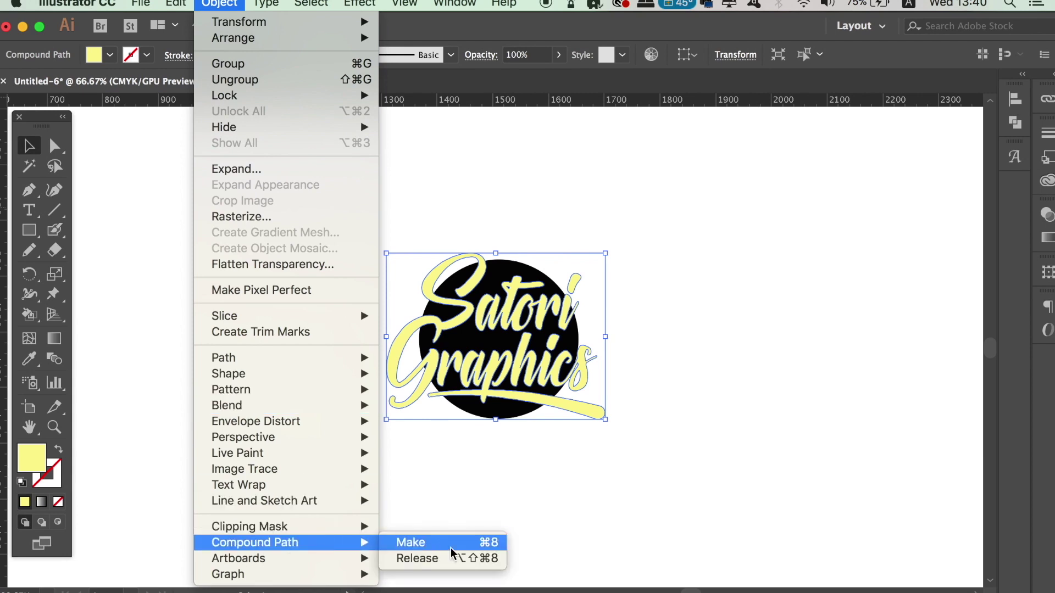
pyautogui.click(434, 542)
pyautogui.click(297, 172)
# Step: Try Minus Back on the lettering and circle, then undo the wrong result
pyautogui.moveTo(297, 172); pyautogui.dragTo(650, 411)
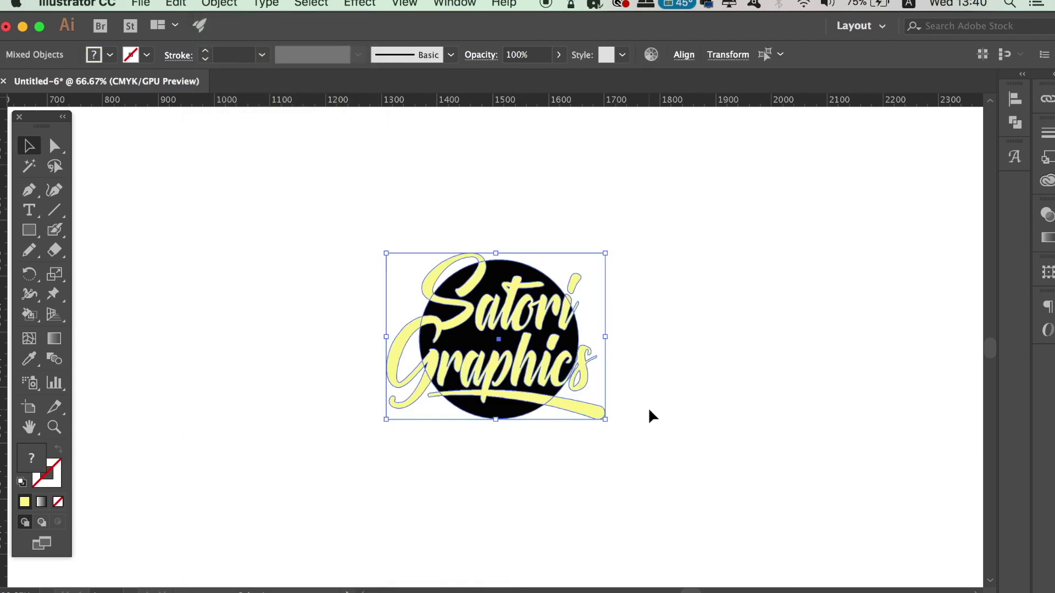
pyautogui.click(1014, 122)
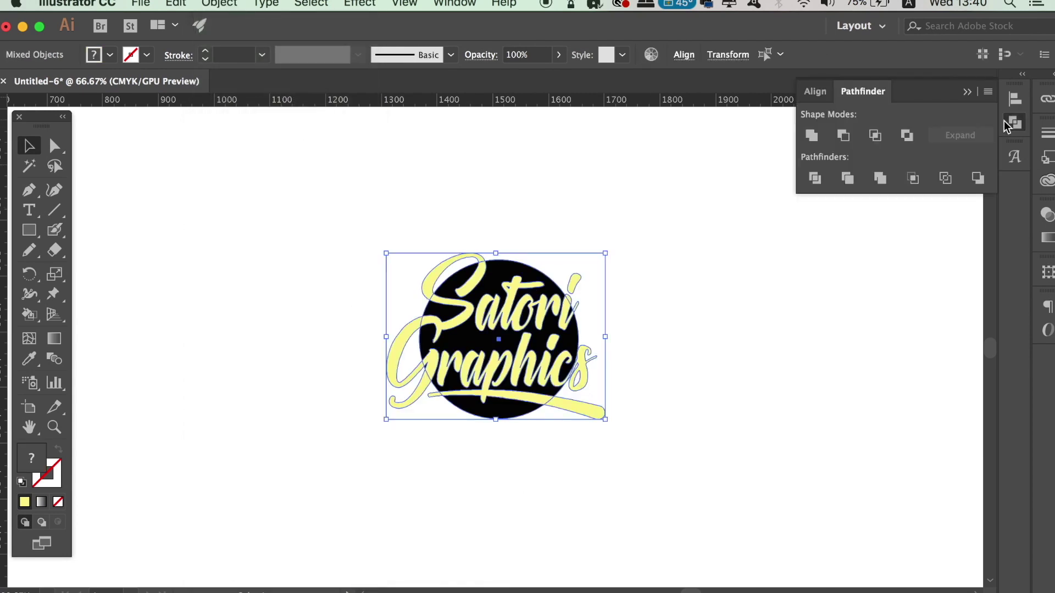
pyautogui.click(977, 179)
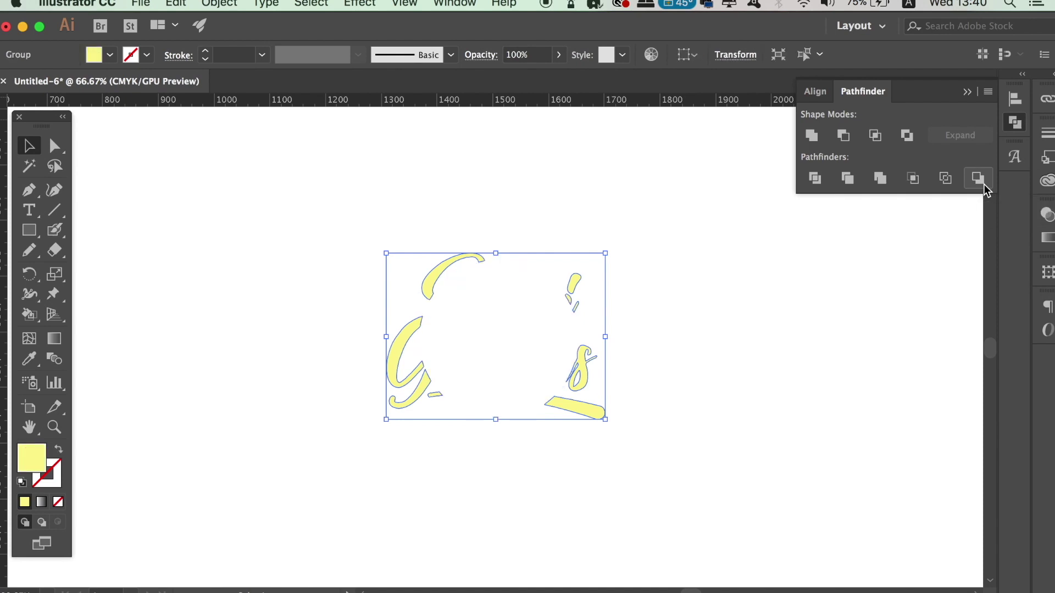
pyautogui.click(717, 354)
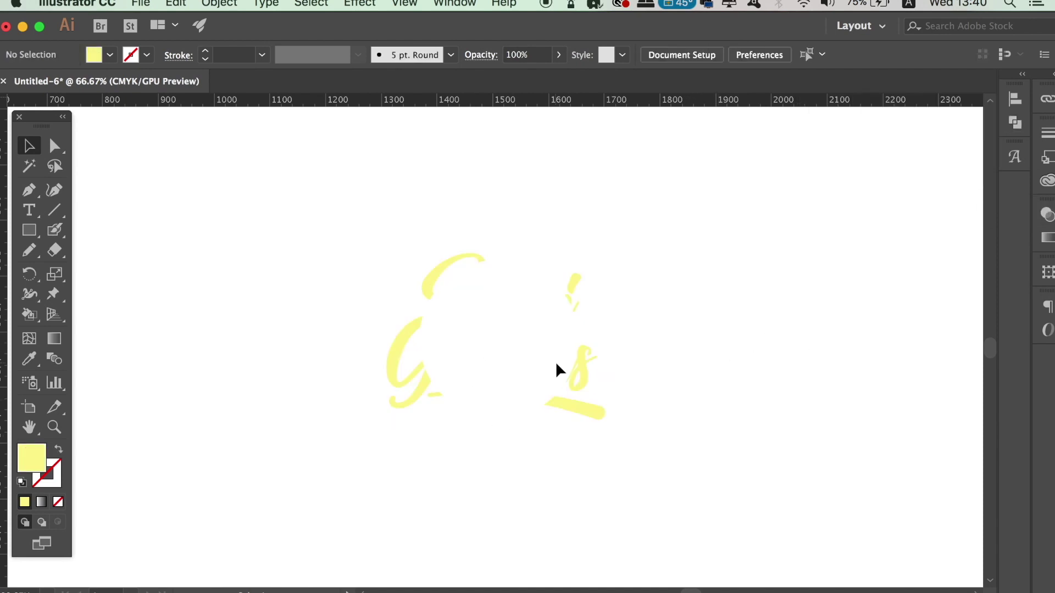
pyautogui.press('cmd+z')
pyautogui.click(686, 395)
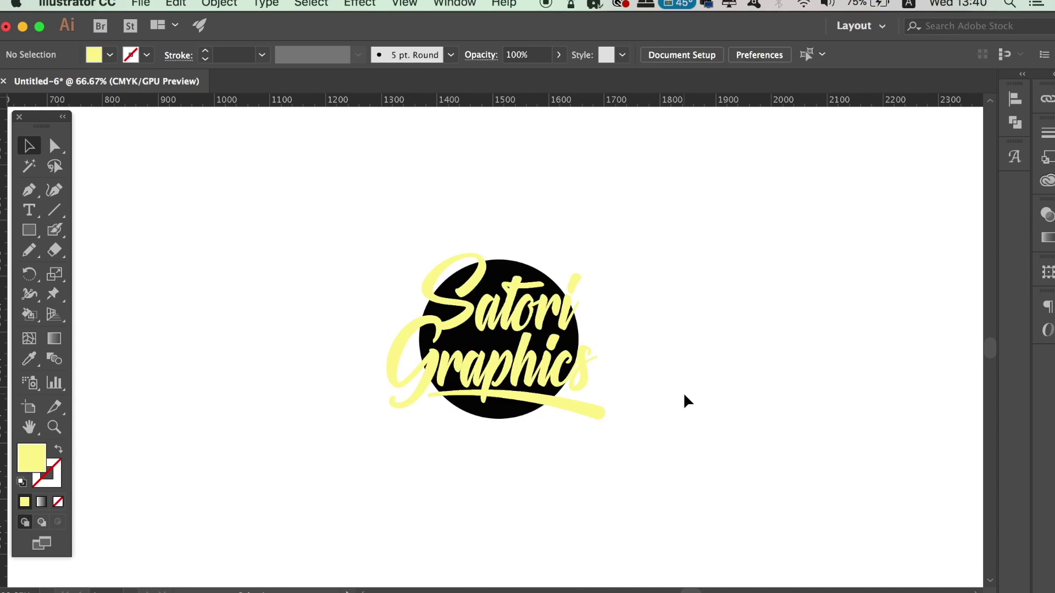
# Step: Send the lettering behind the circle and apply Minus Back to knock it out
pyautogui.click(578, 382)
pyautogui.click(219, 4)
pyautogui.moveTo(233, 37)
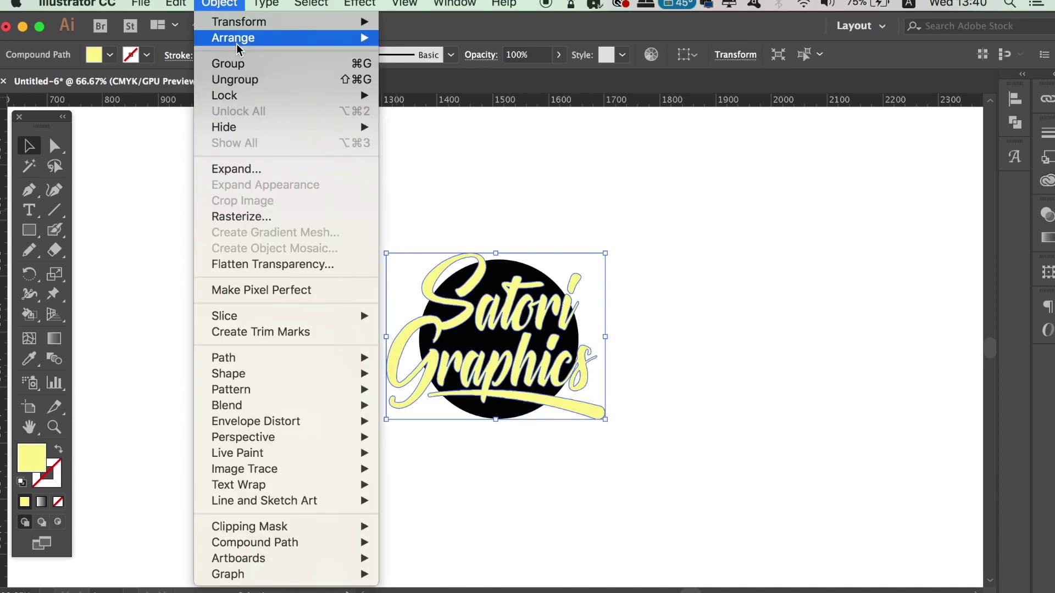
pyautogui.click(450, 85)
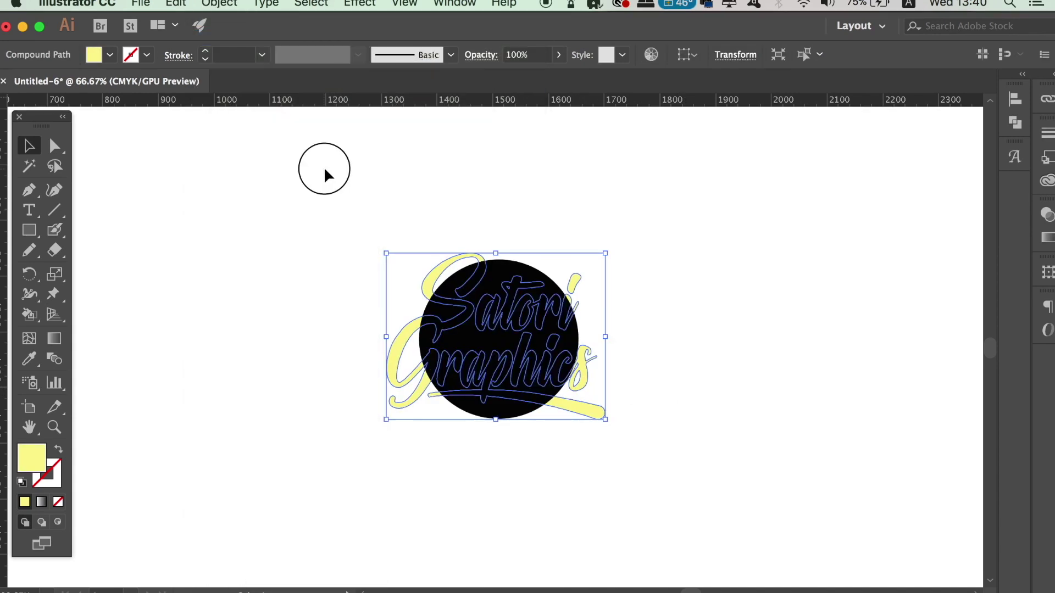
pyautogui.moveTo(324, 169); pyautogui.dragTo(702, 443)
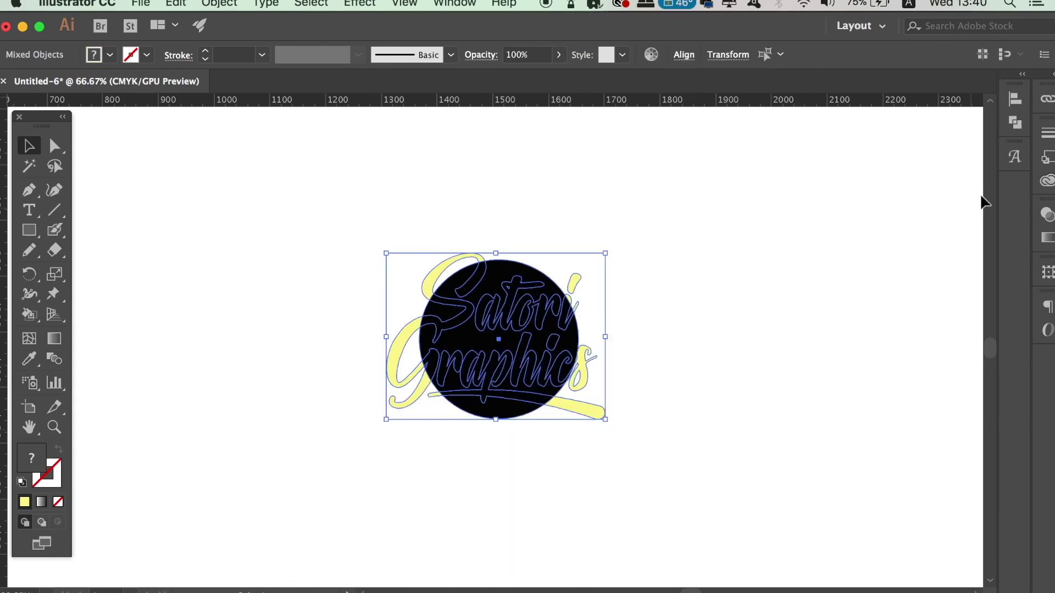
pyautogui.click(1014, 124)
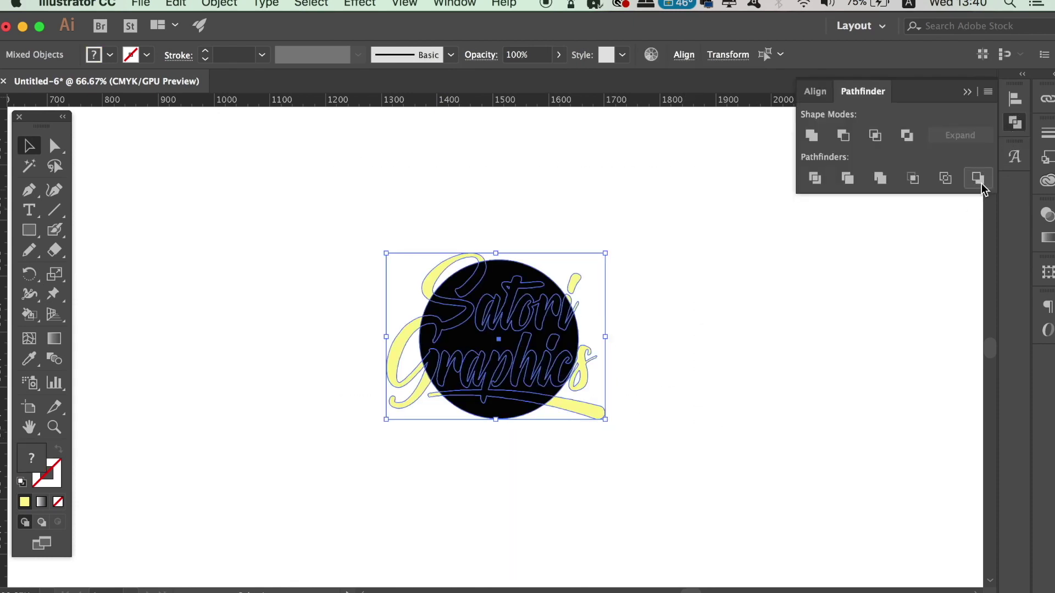
pyautogui.click(978, 181)
pyautogui.click(884, 327)
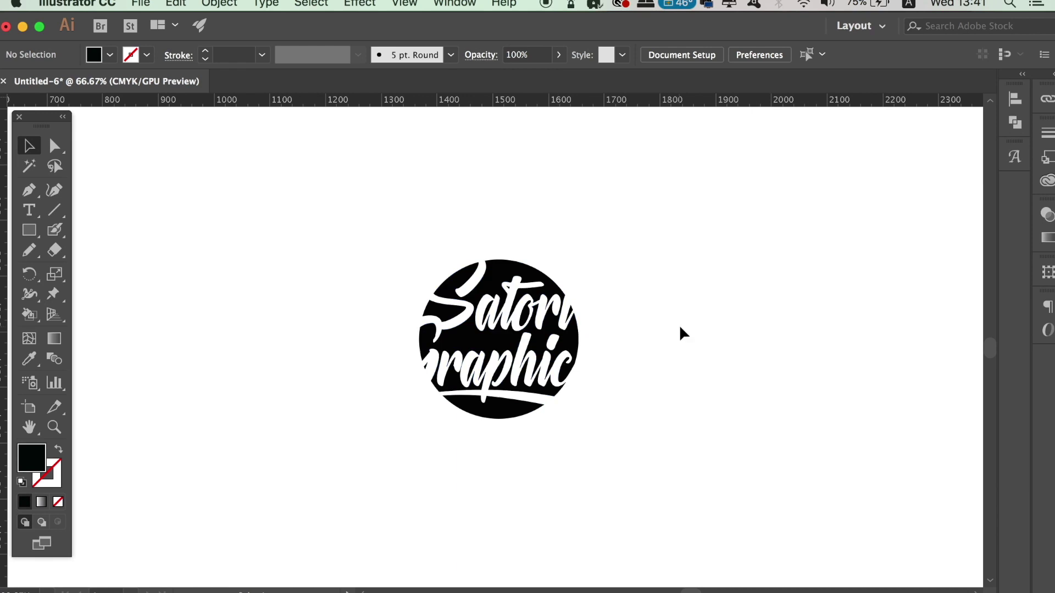